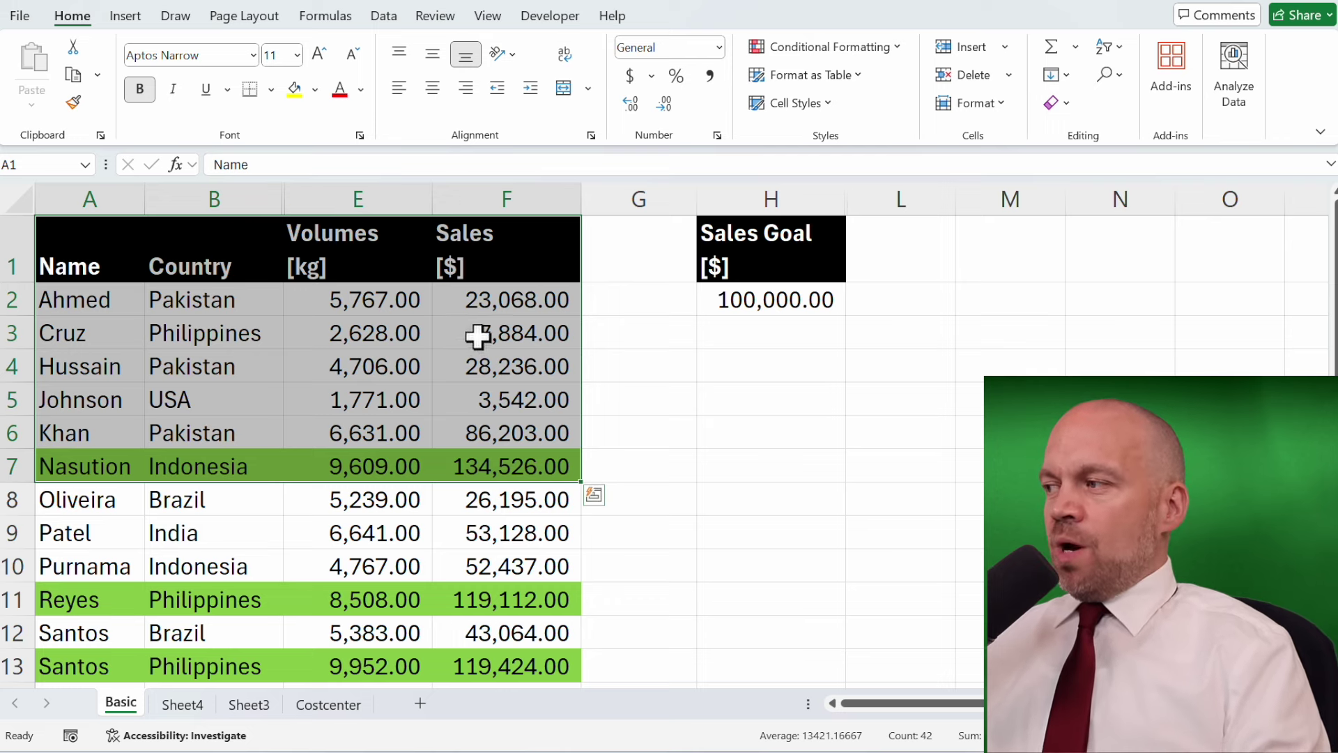
- Set the selected range A1:F7 as the print area, and reselect that range through the defined name Print_Area
click(256, 16)
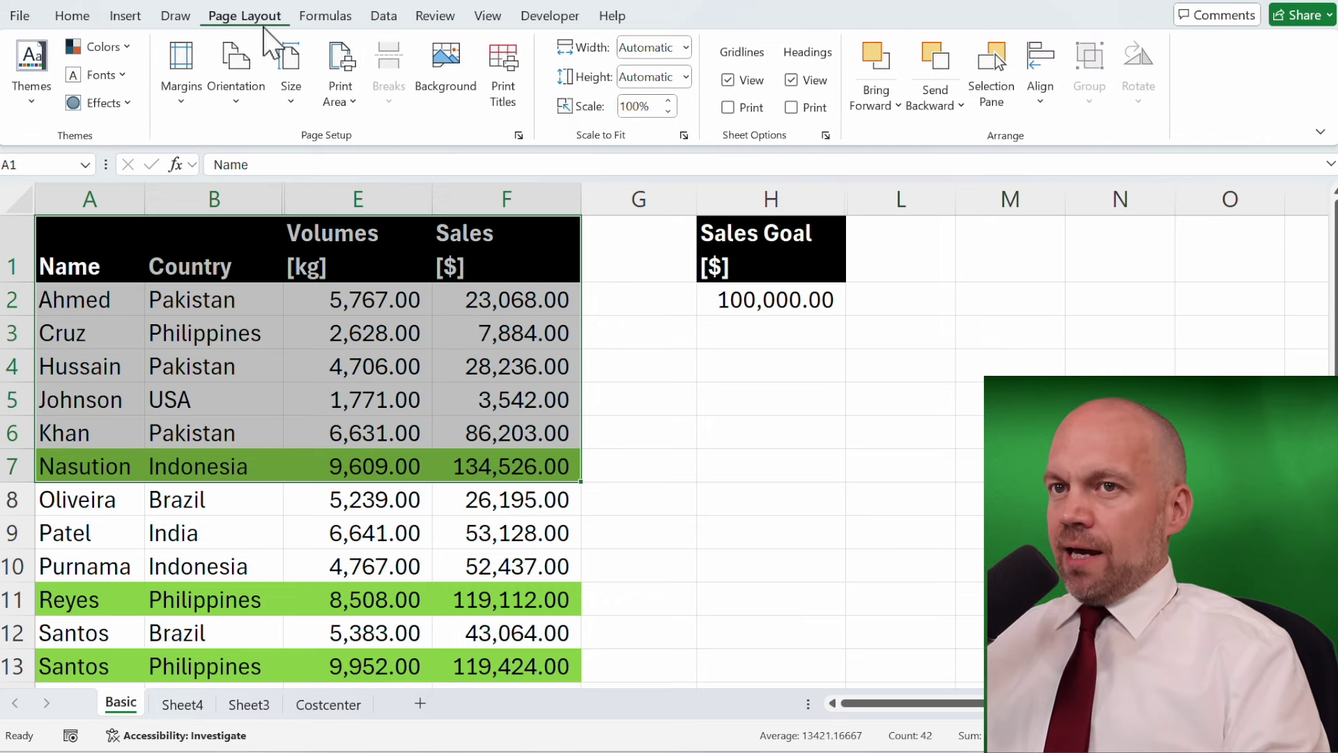
click(352, 102)
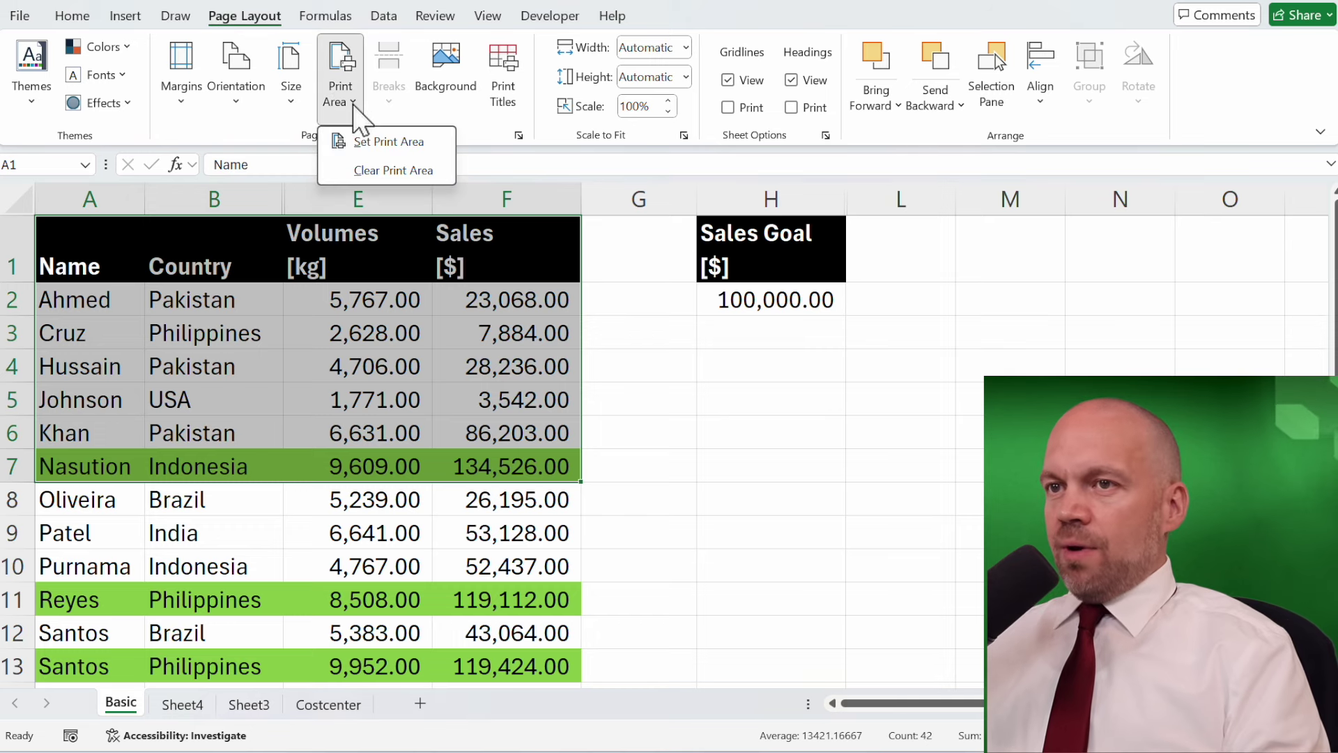
click(416, 142)
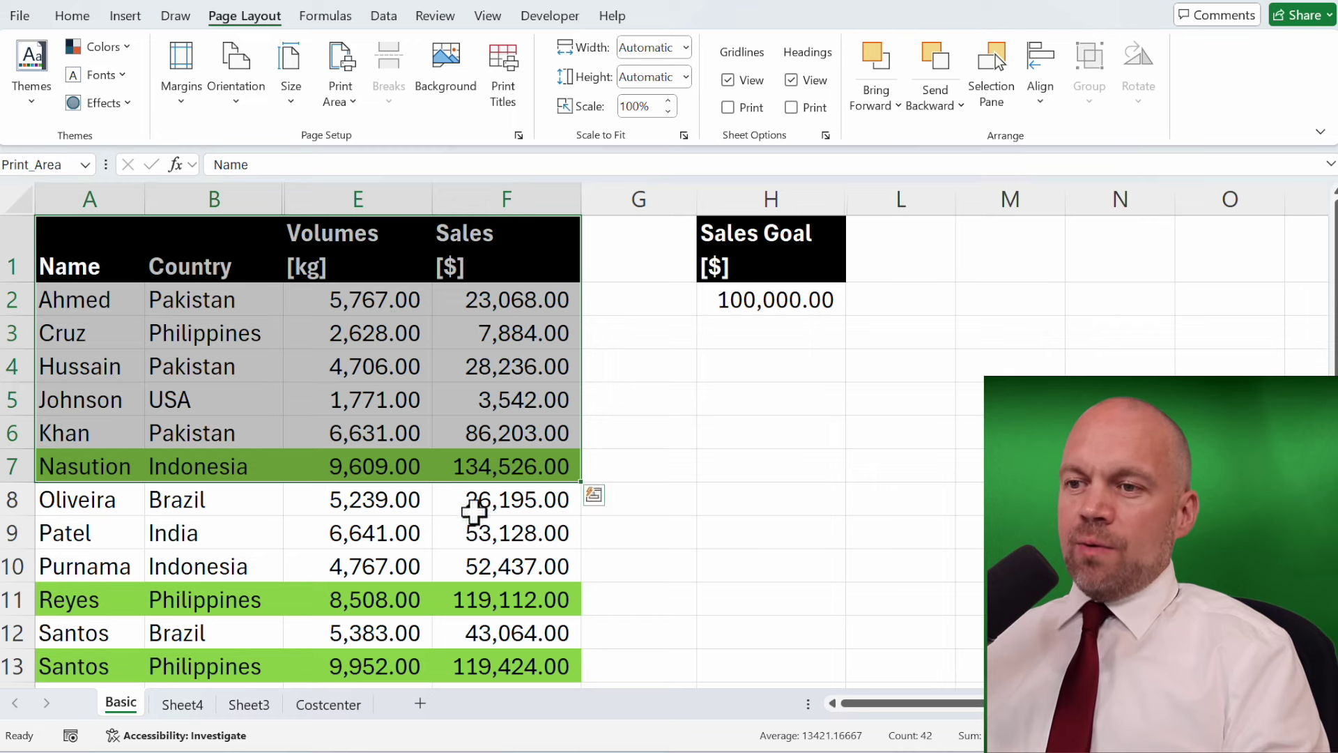
click(528, 531)
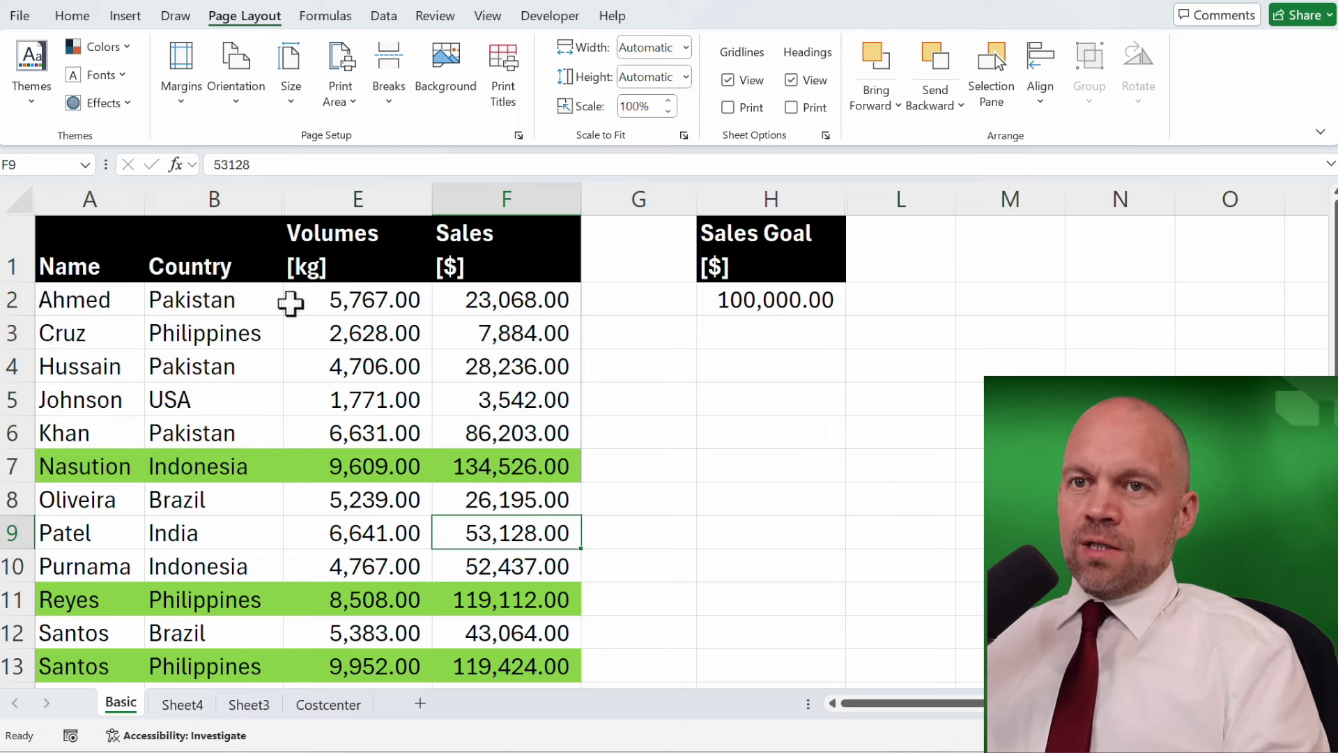
click(85, 165)
click(78, 196)
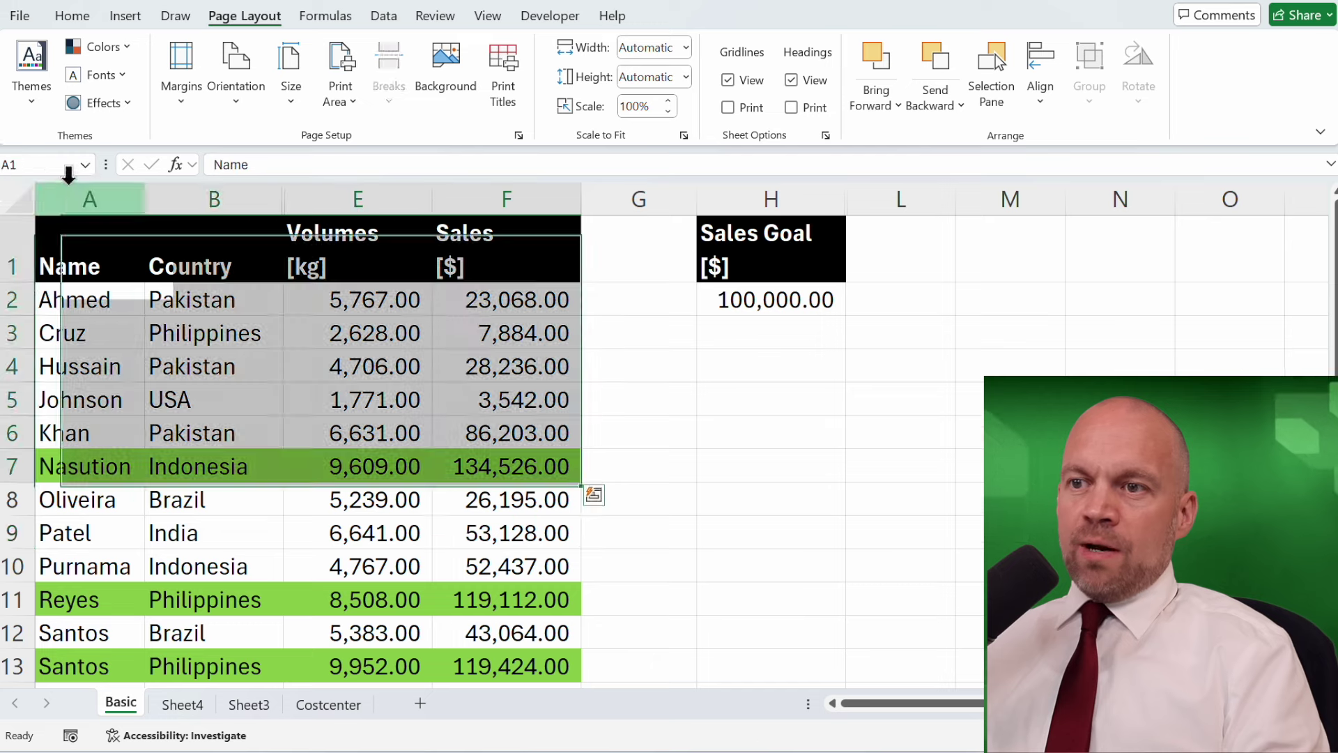
- Select the range A5:G8 and try to clear the print area of the Basic sheet
drag(639, 499, 15, 399)
click(353, 101)
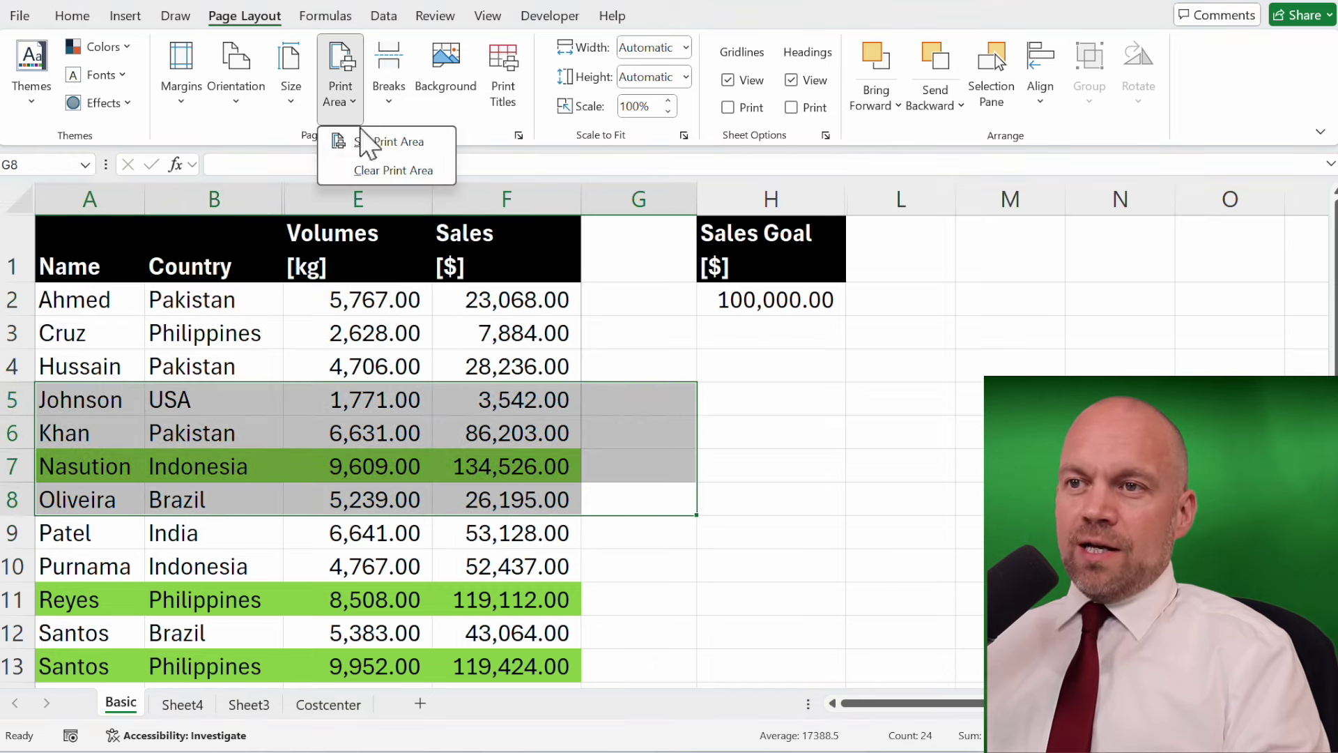
click(425, 171)
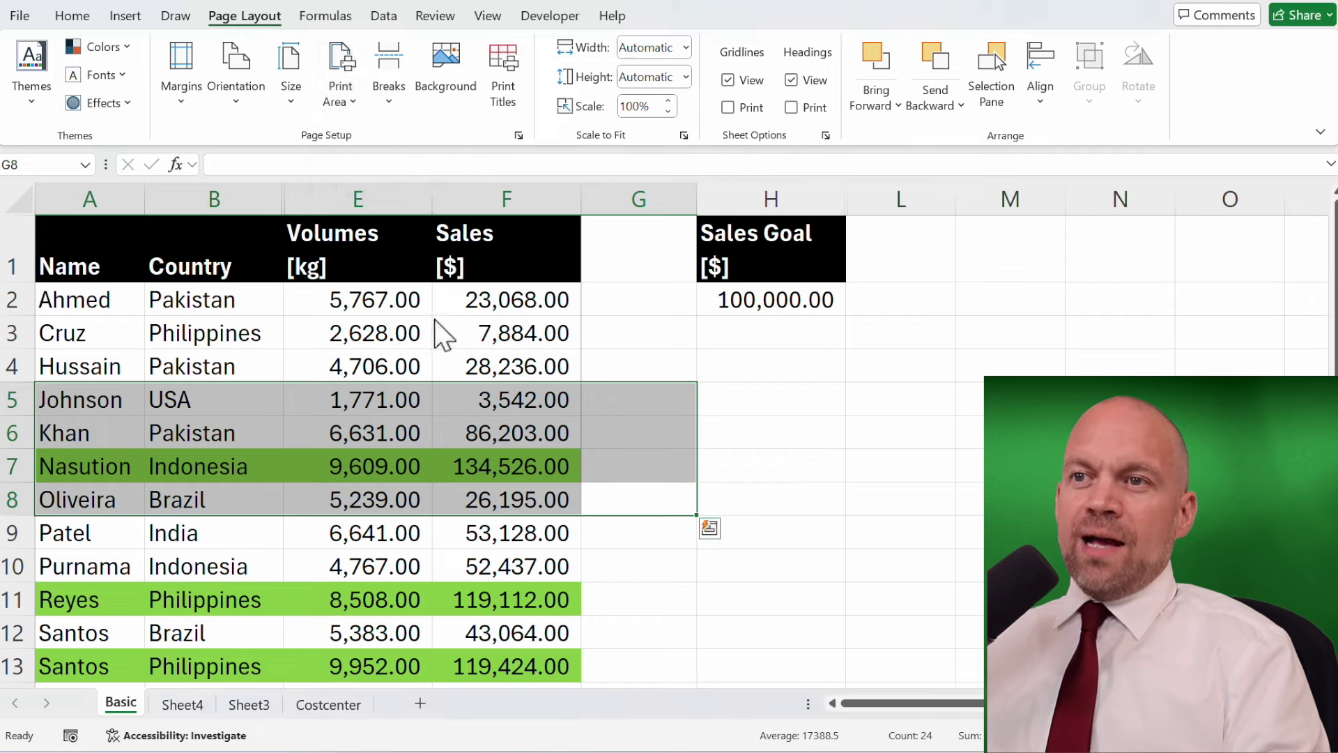
click(508, 342)
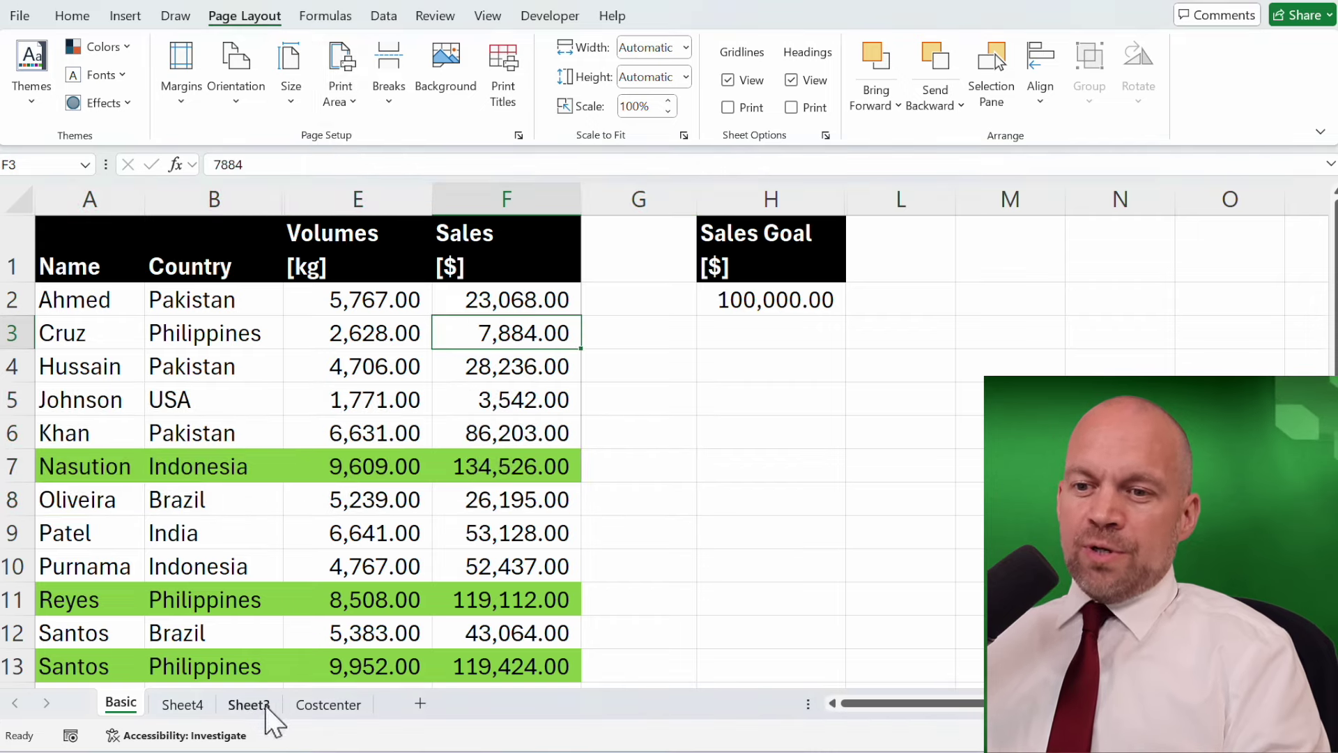
- On the Costcenter sheet, select the monthly table A1:I6 and open the print area options
click(205, 704)
click(234, 704)
click(320, 706)
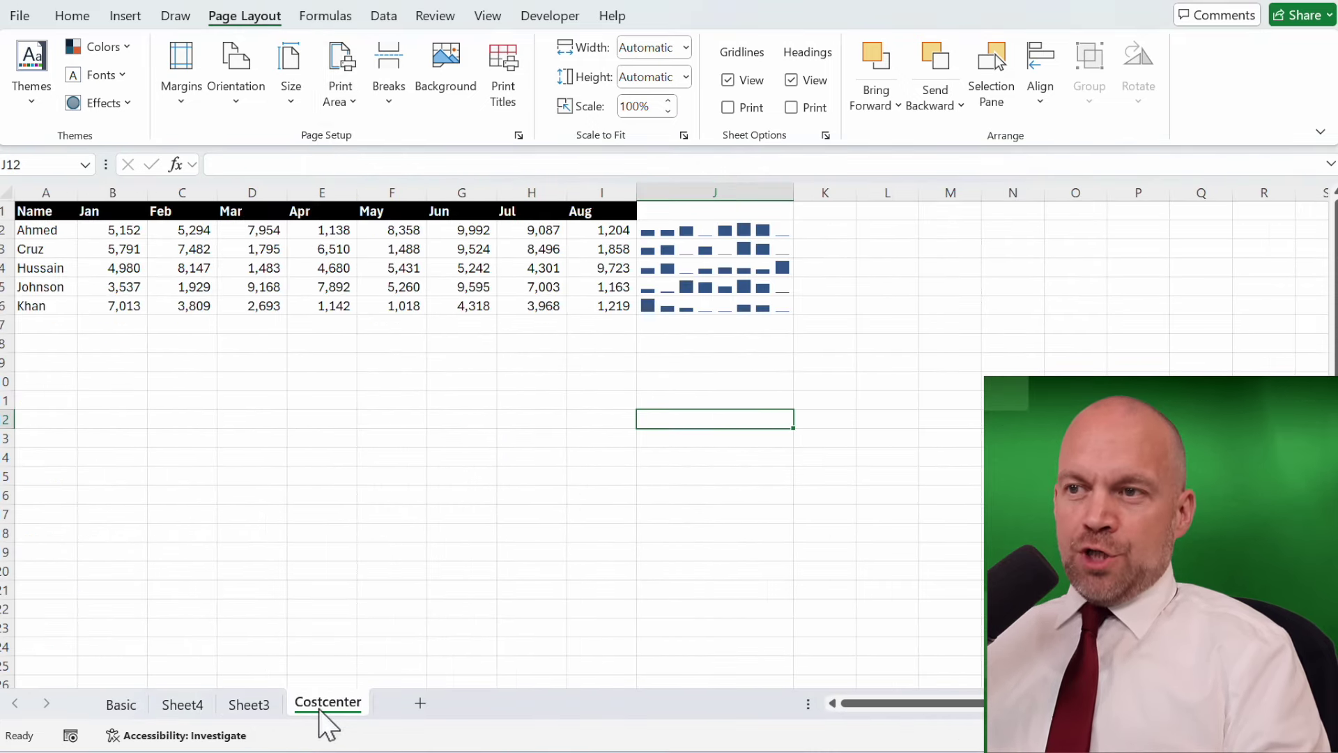
drag(54, 211, 600, 307)
click(357, 102)
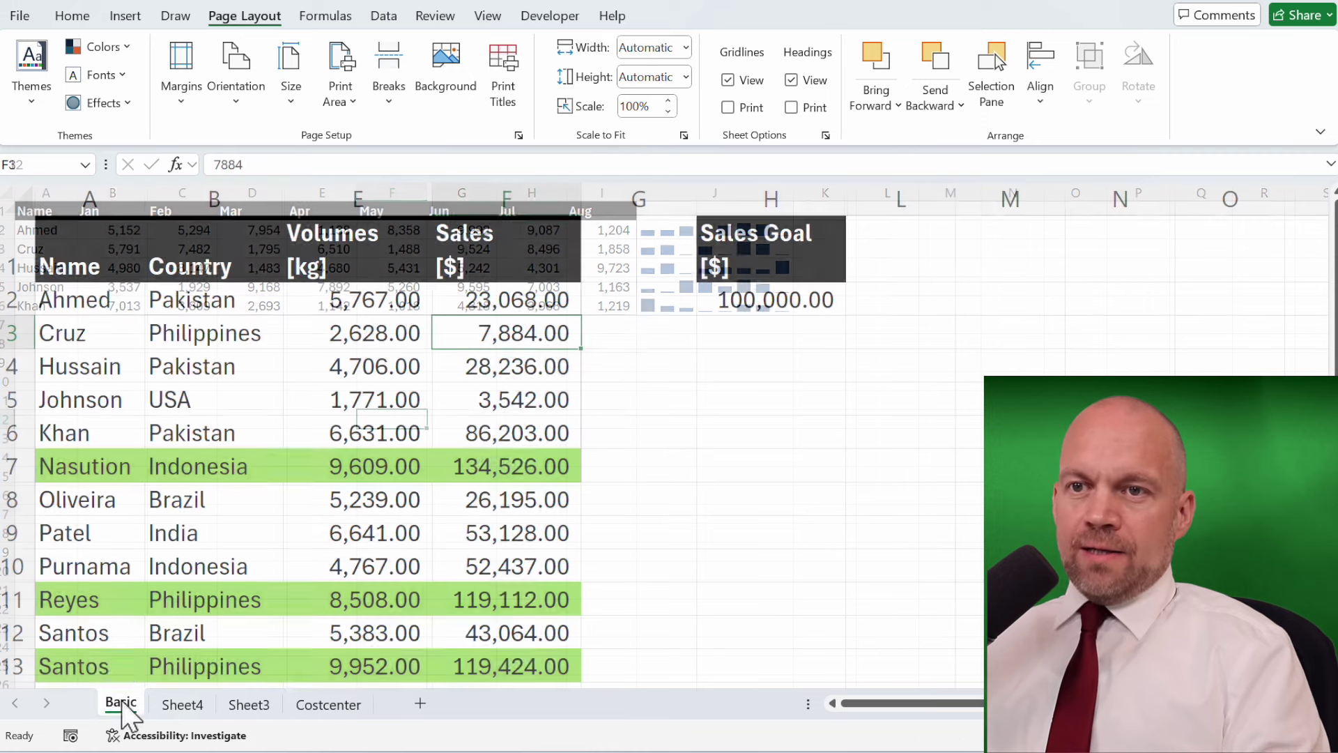
click(90, 244)
click(739, 465)
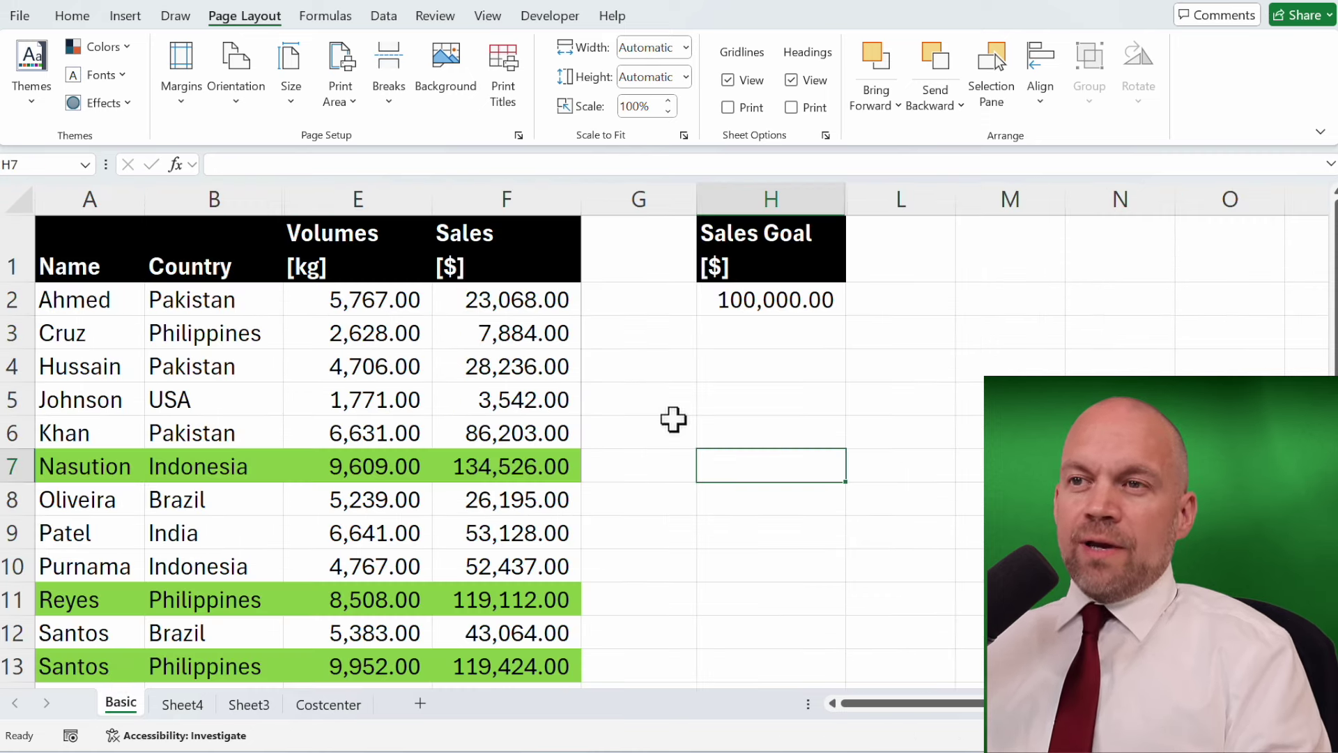
drag(656, 382, 863, 502)
click(822, 600)
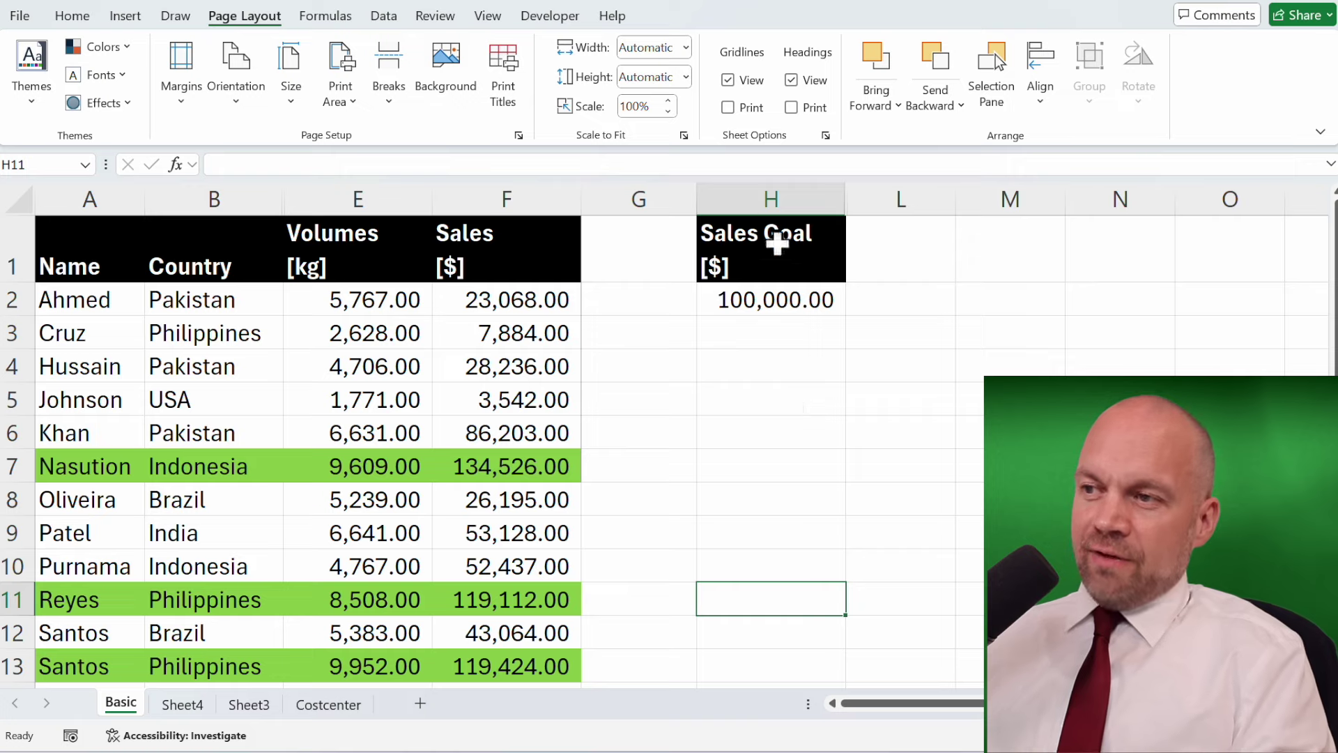
- Preview only the Sales Goal cells H1:H2 with Print Selection, and switch the printout back to Print Active Sheets
drag(781, 235, 782, 293)
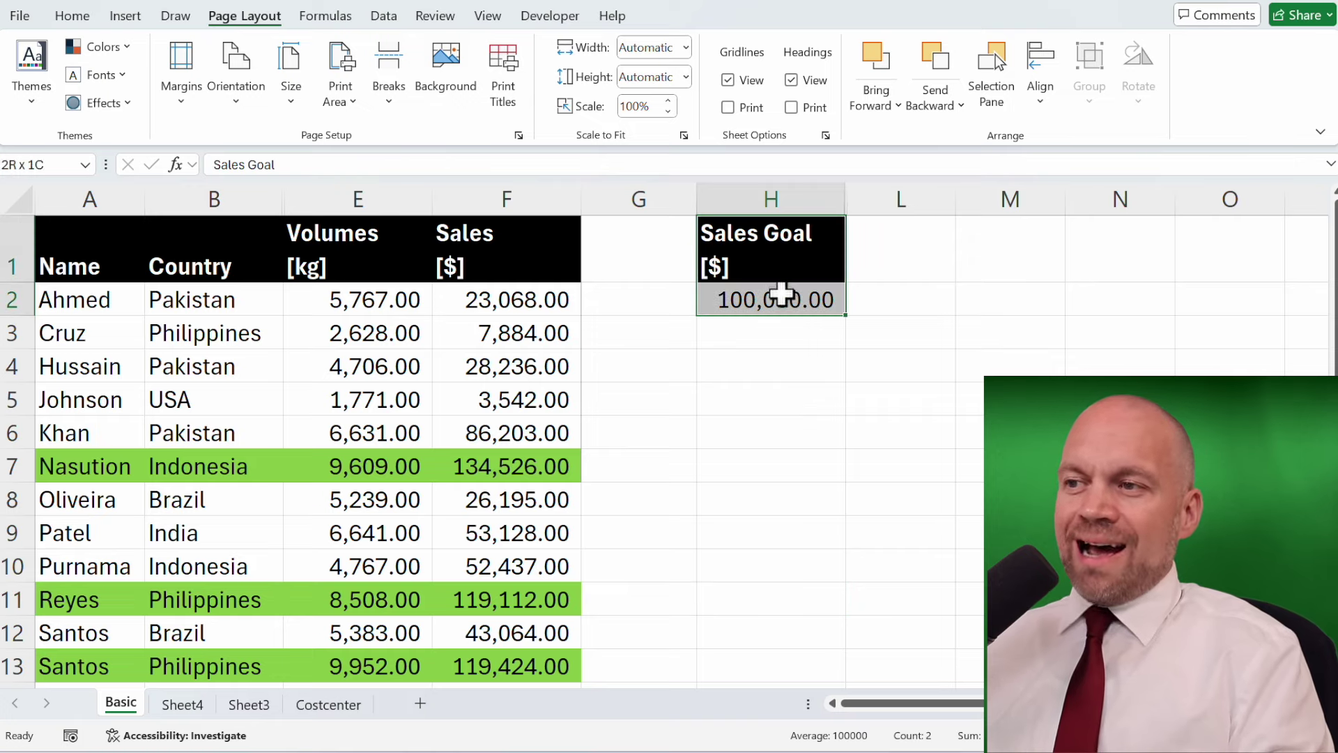
click(20, 16)
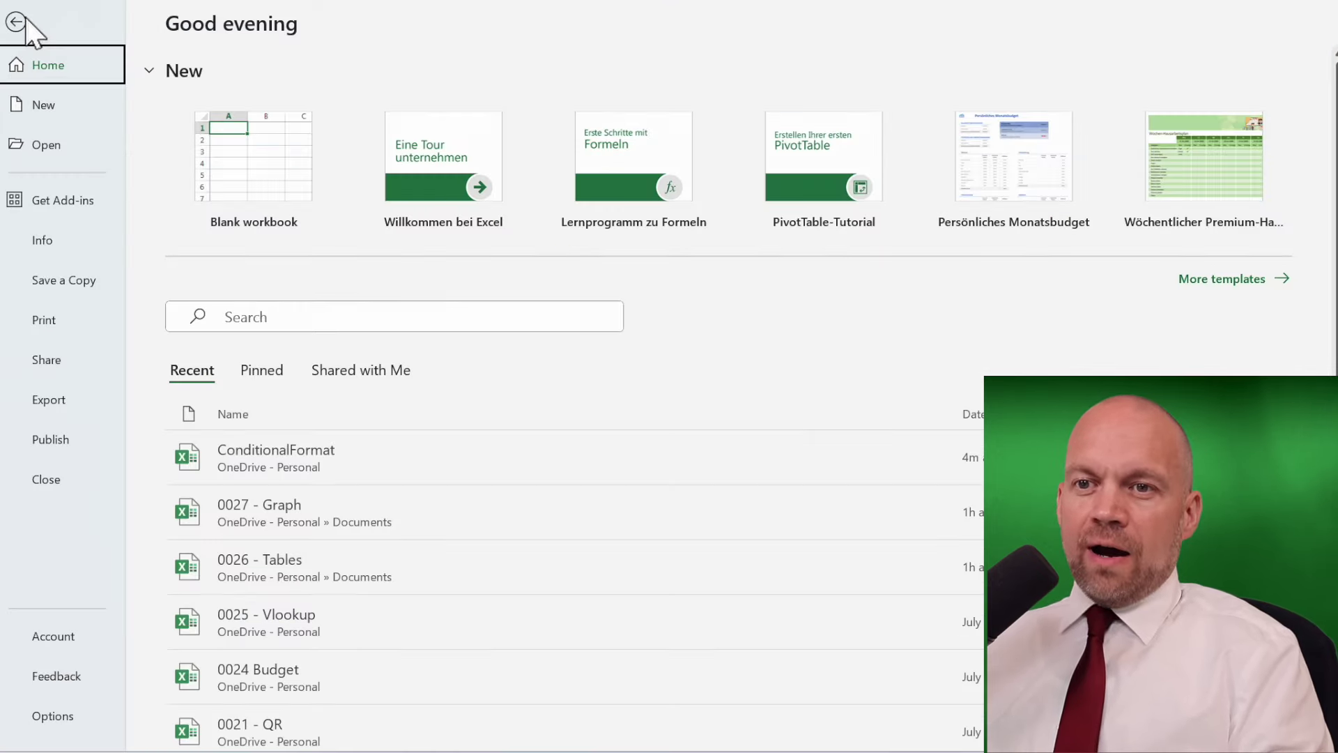
click(44, 320)
click(389, 298)
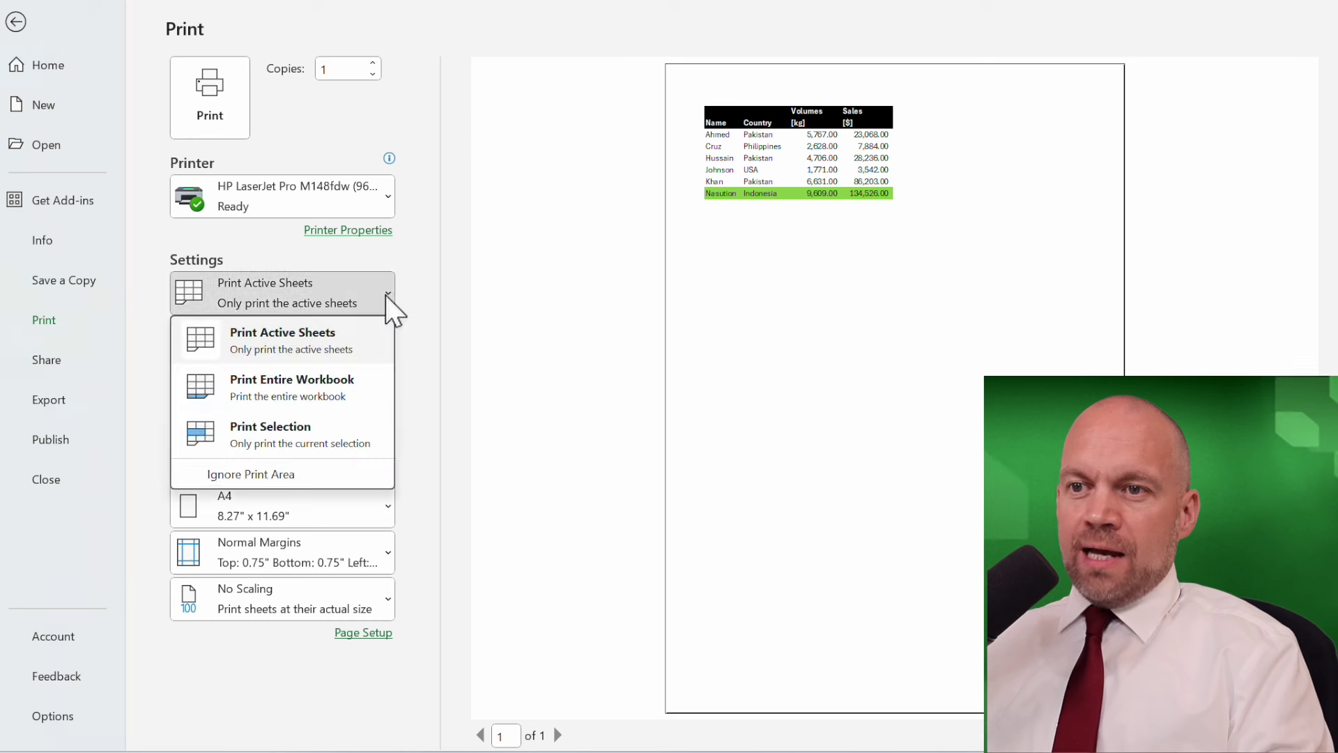
click(311, 446)
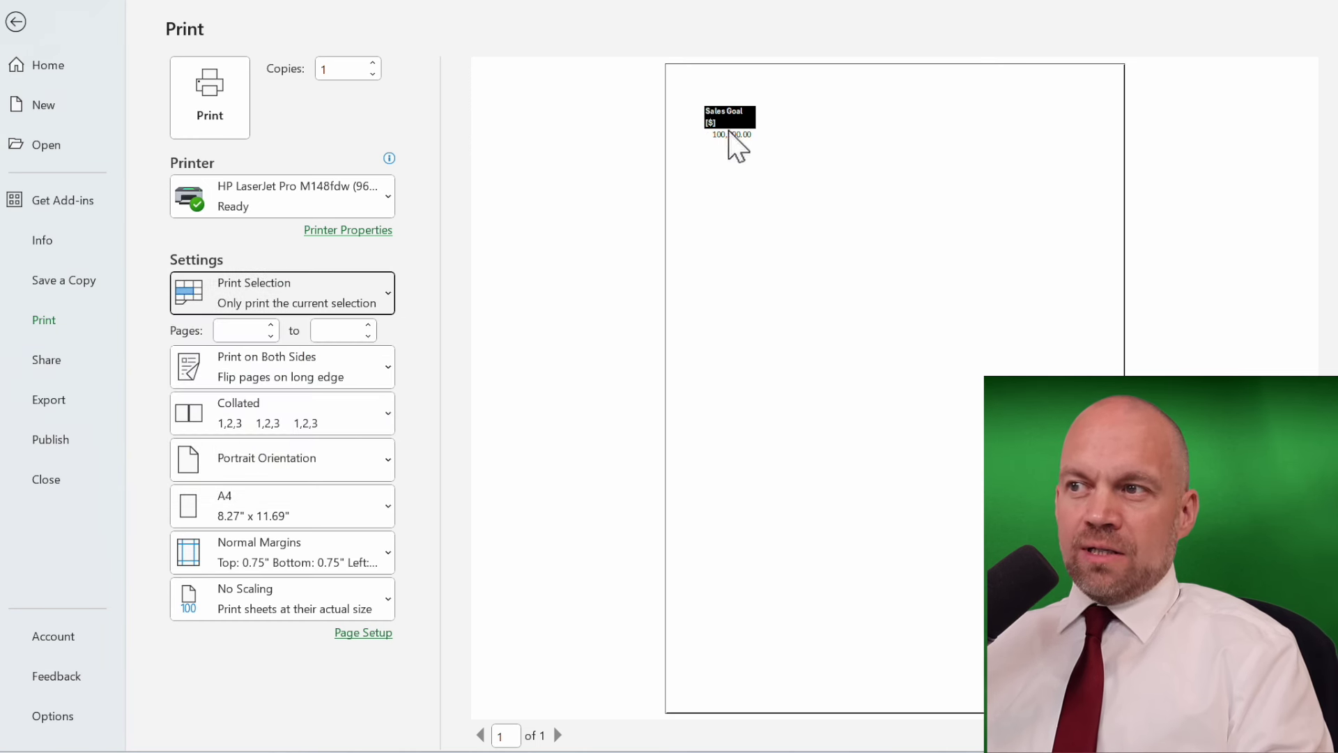
click(391, 301)
click(339, 352)
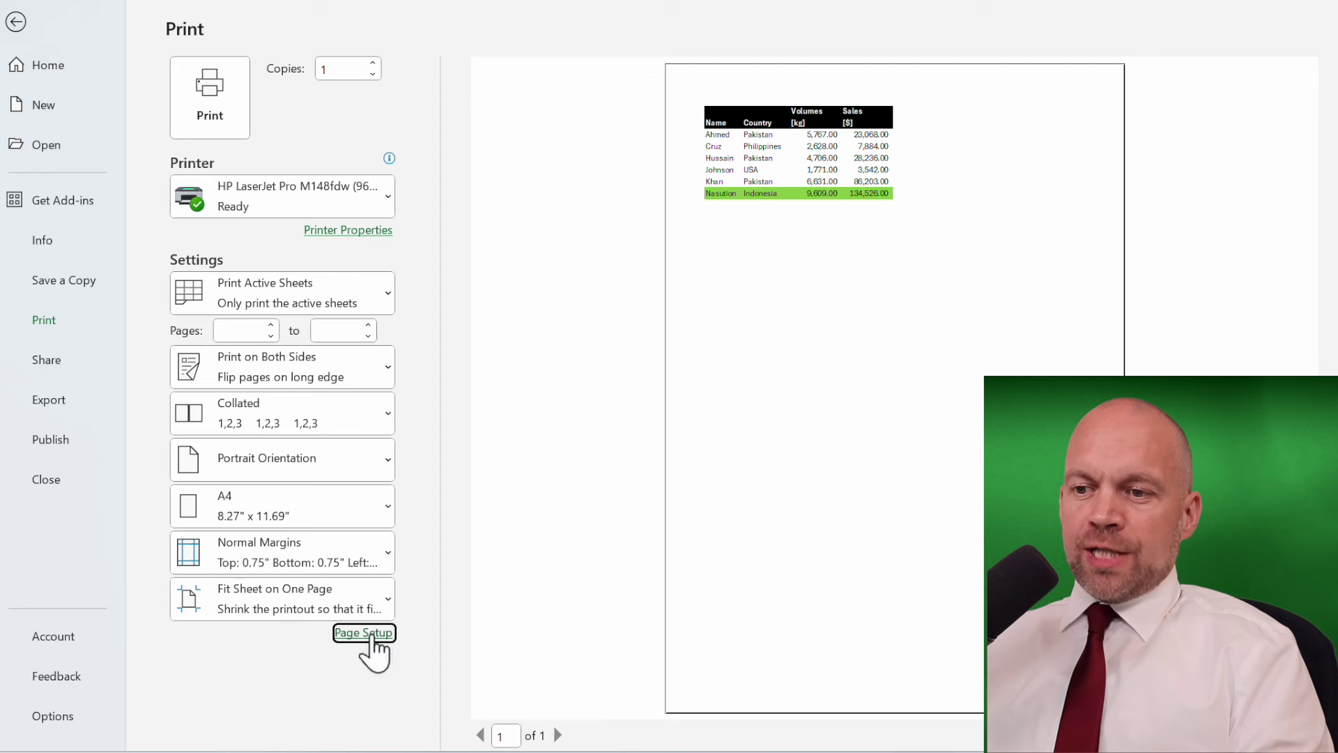
- Set the printed page to landscape orientation and adjust its scaling to 200% of normal size
click(369, 633)
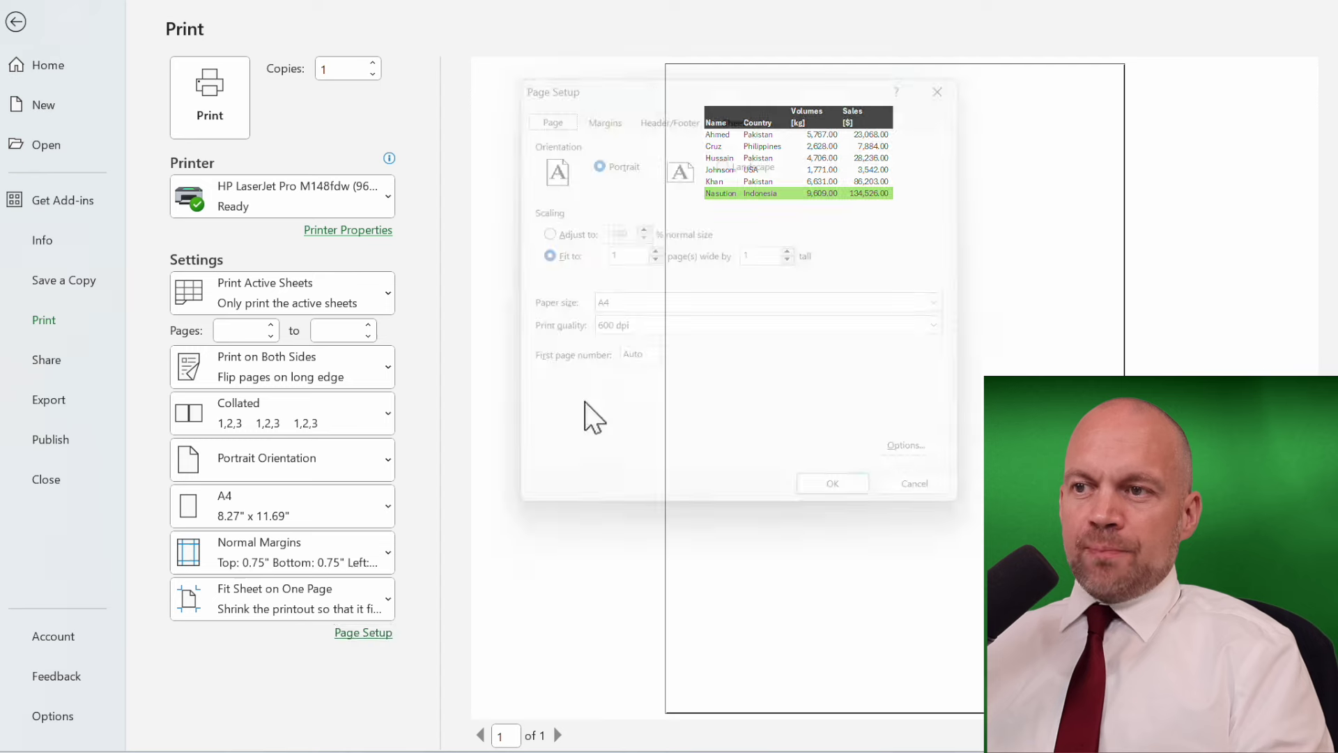
drag(656, 86, 218, 69)
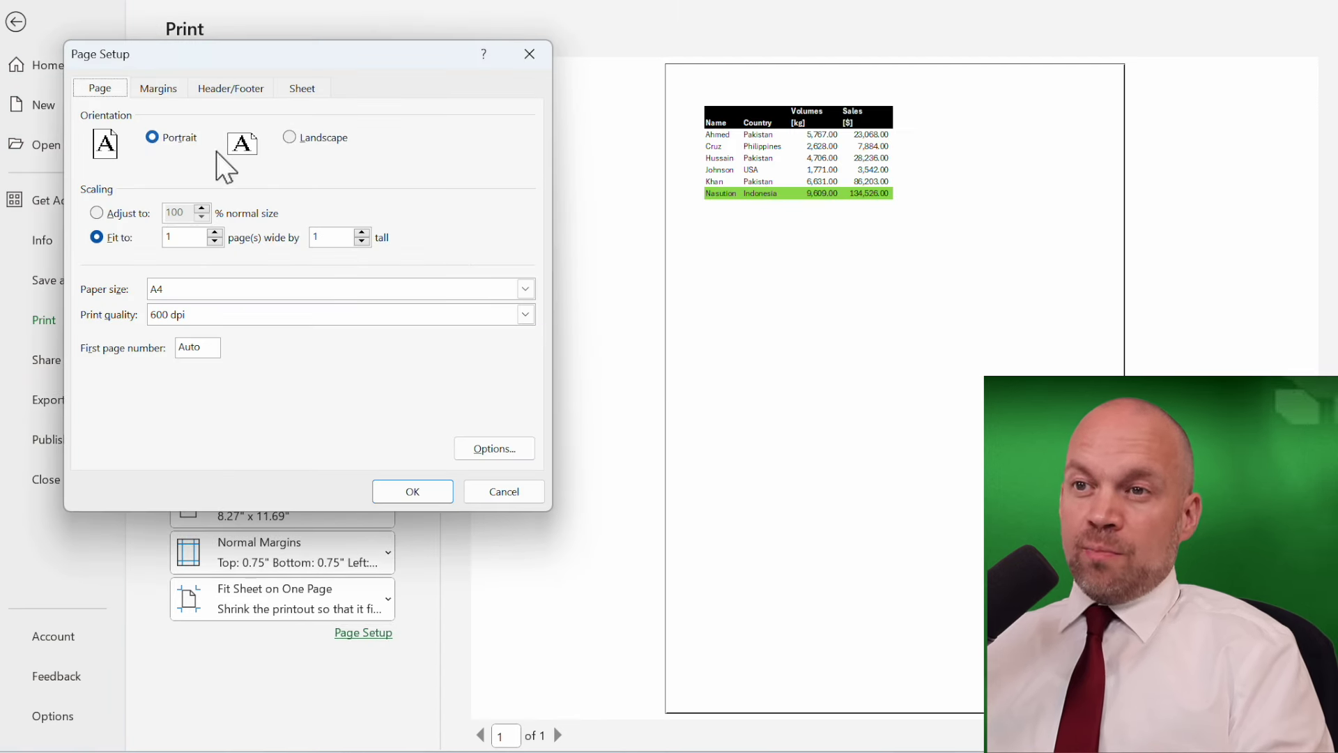
click(290, 138)
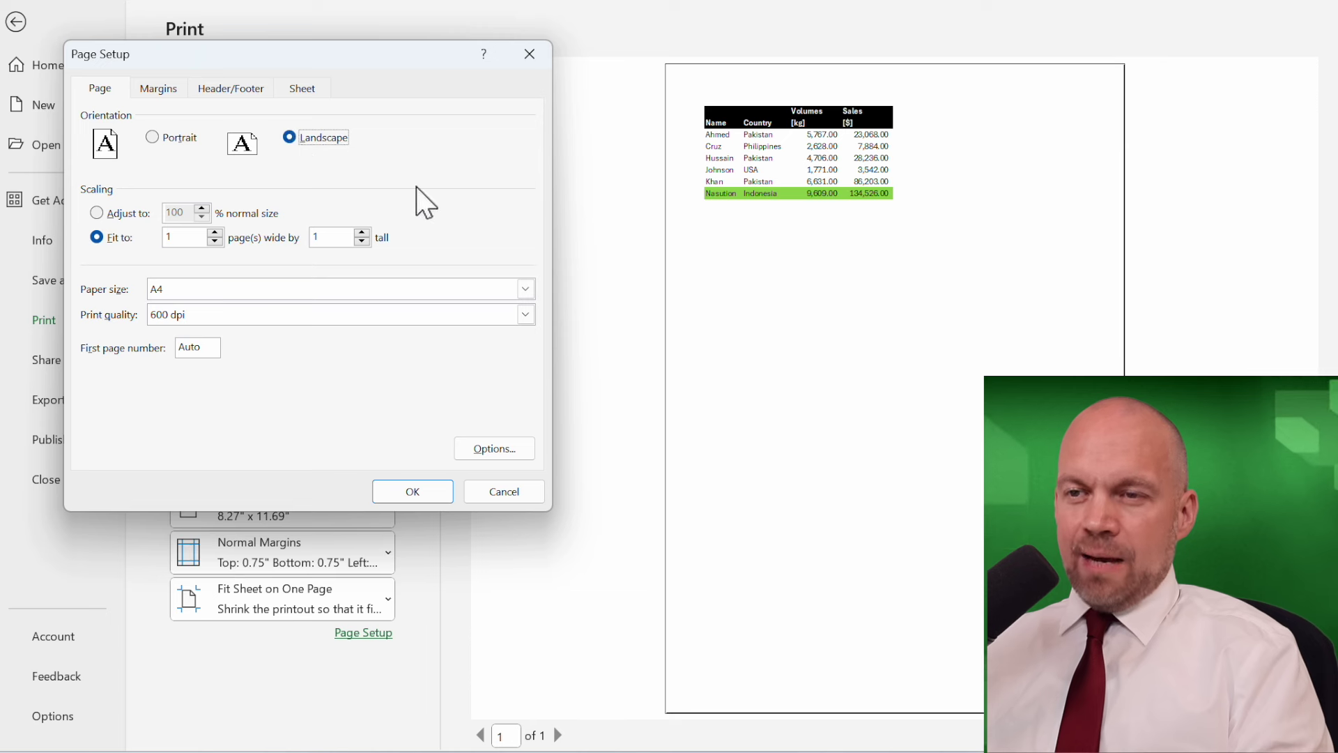
click(97, 213)
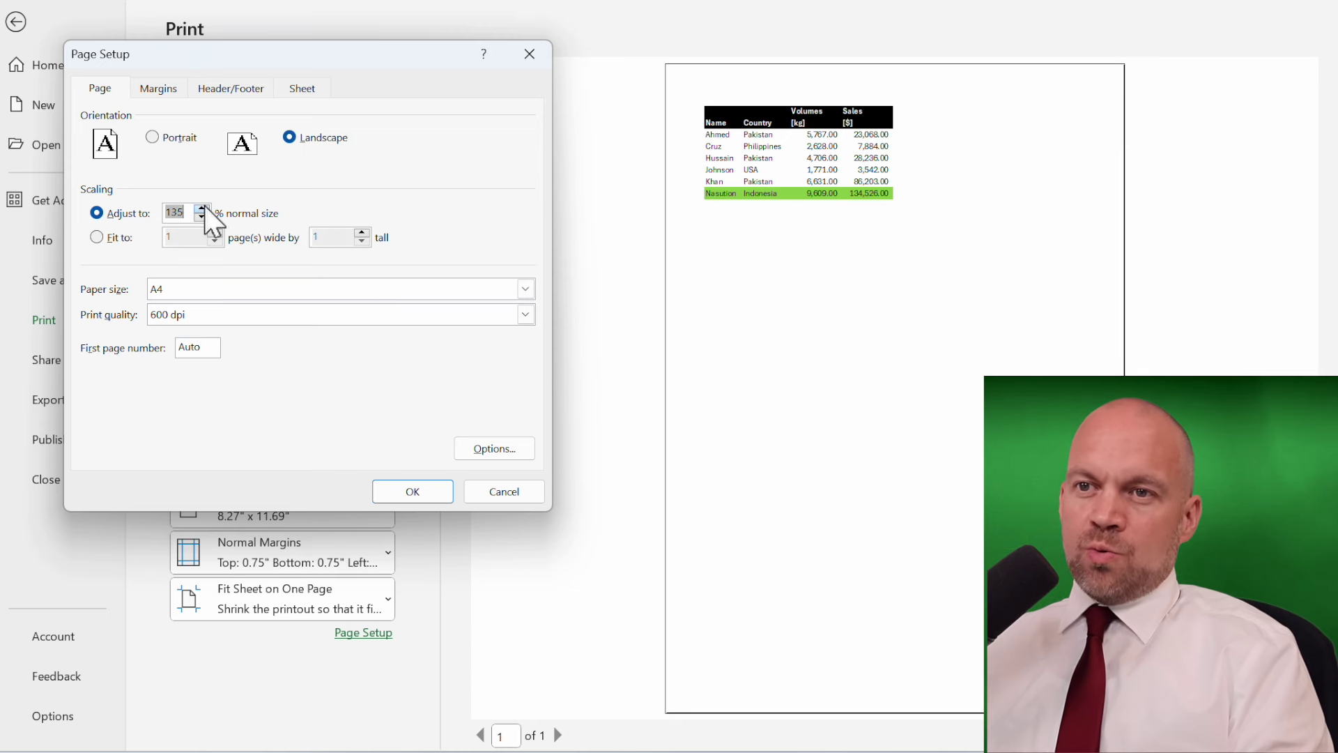
click(422, 492)
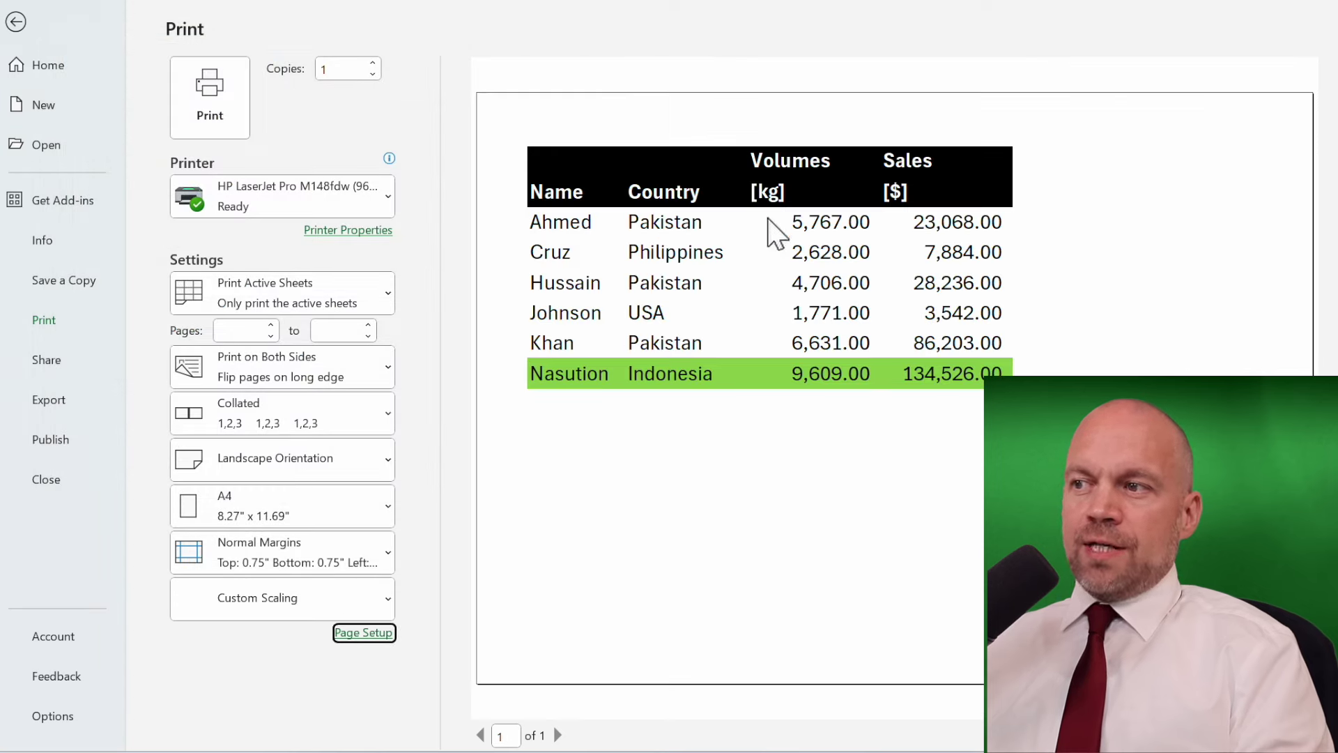
- Set the left margin to 3.25, center the printout horizontally and vertically on the page, and return to the worksheet
click(355, 634)
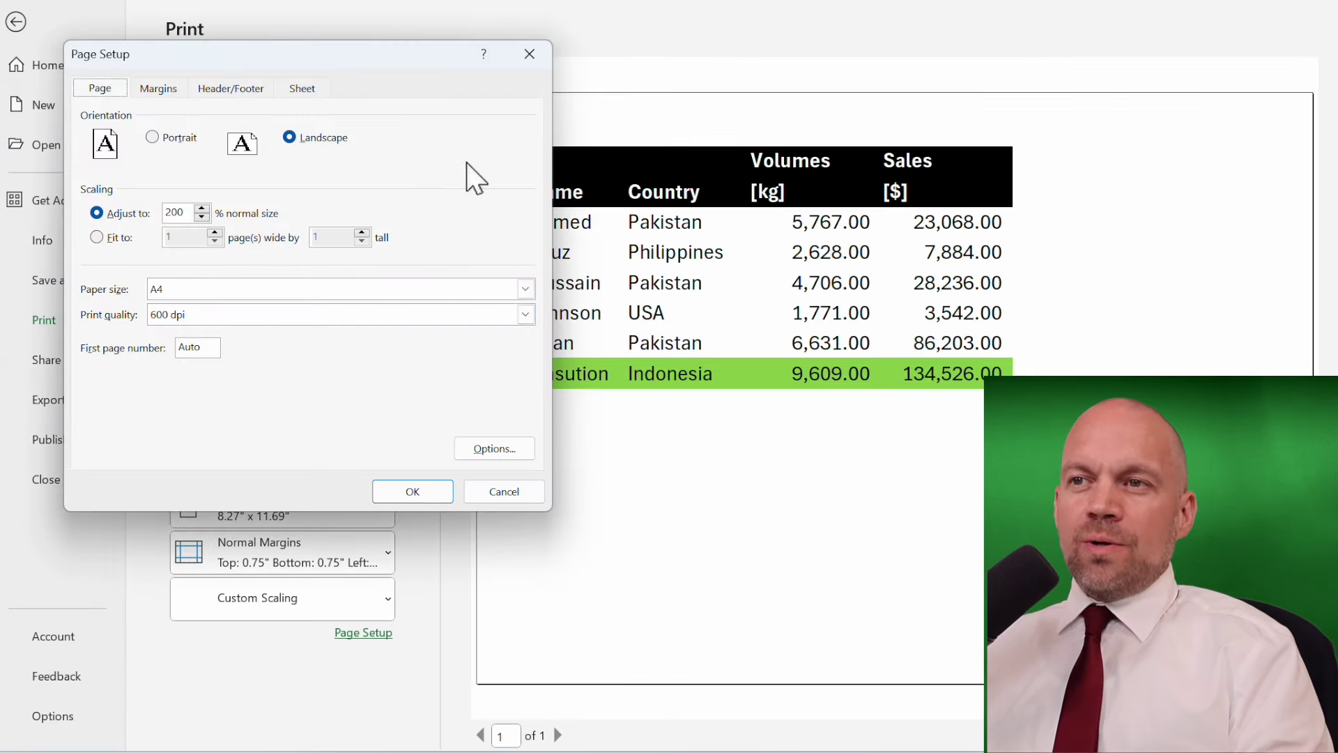
click(160, 90)
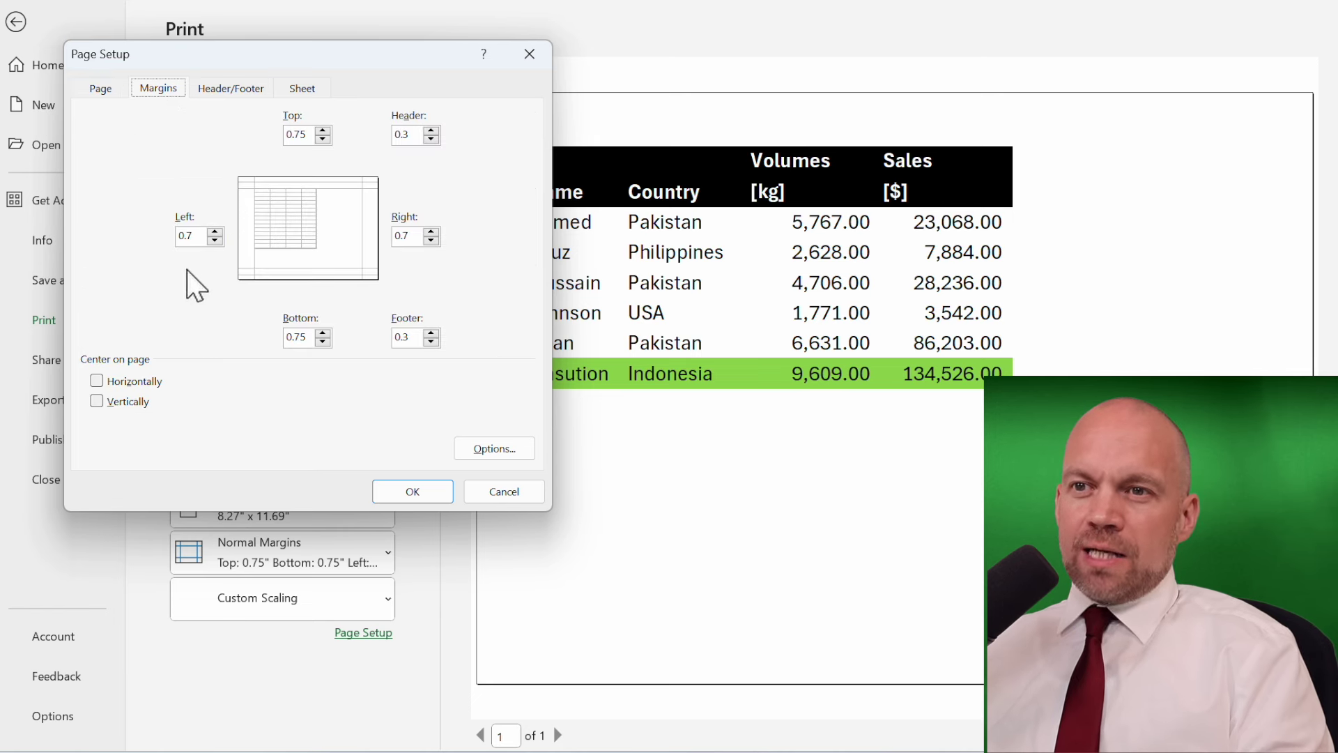
click(215, 241)
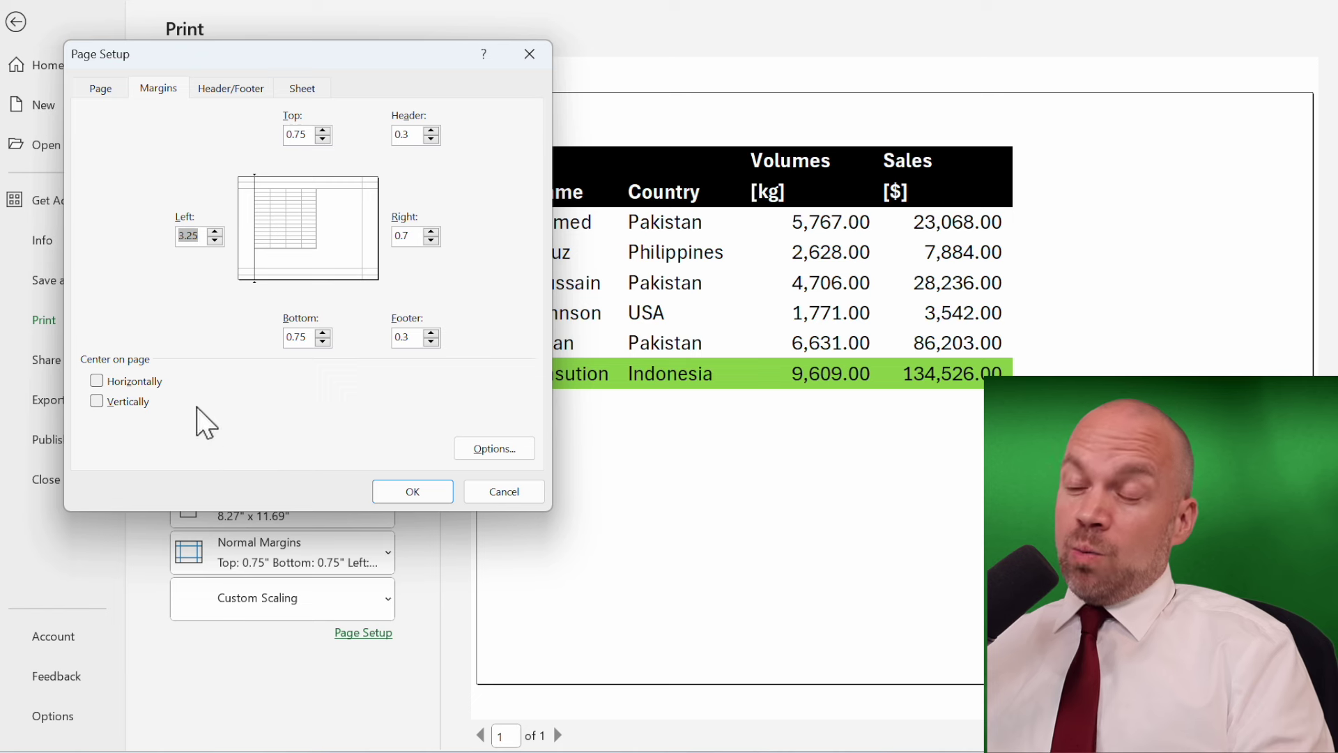
click(98, 382)
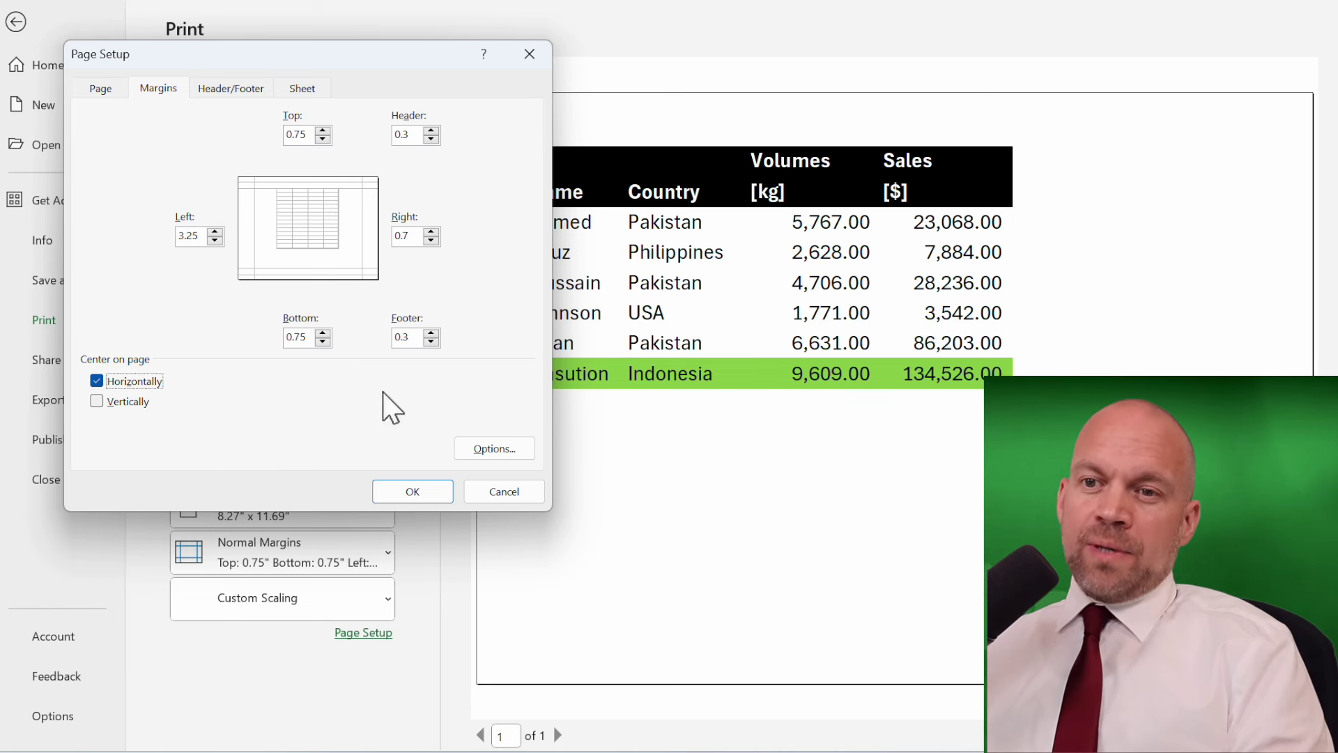
click(98, 401)
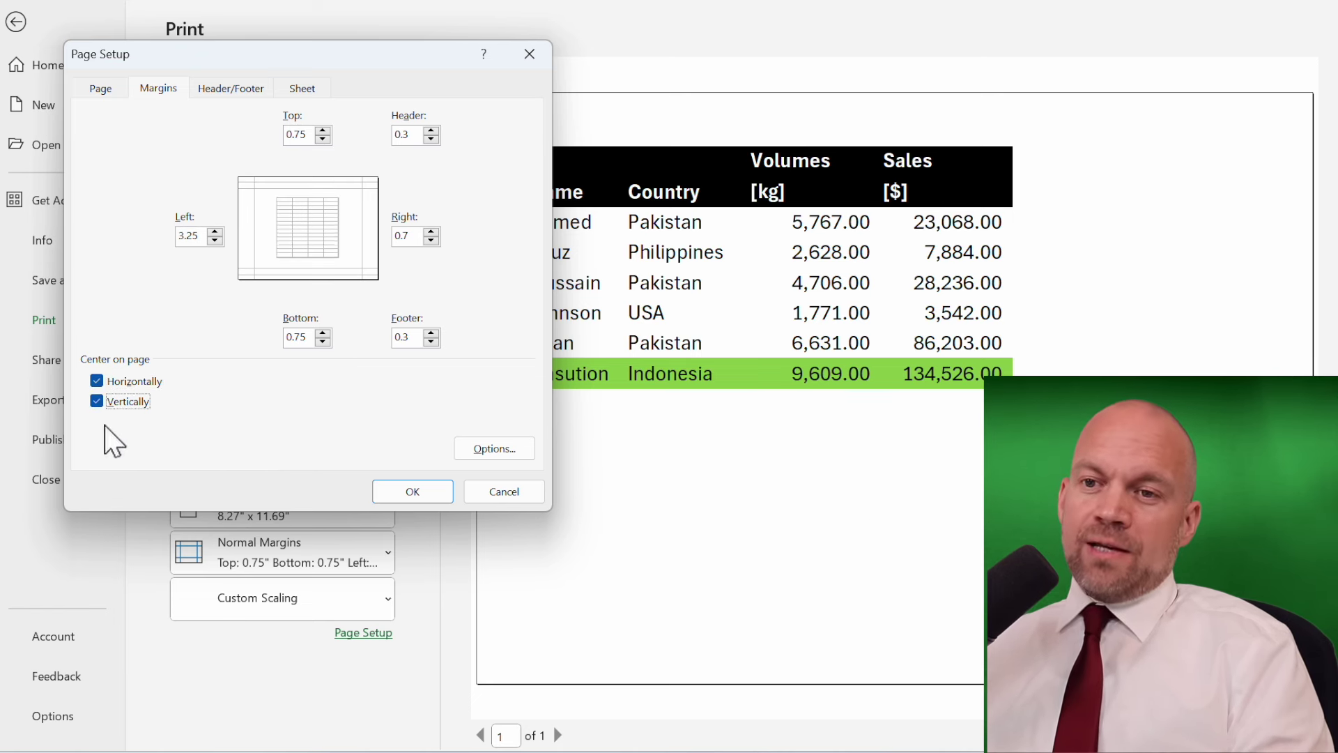
click(410, 491)
click(17, 22)
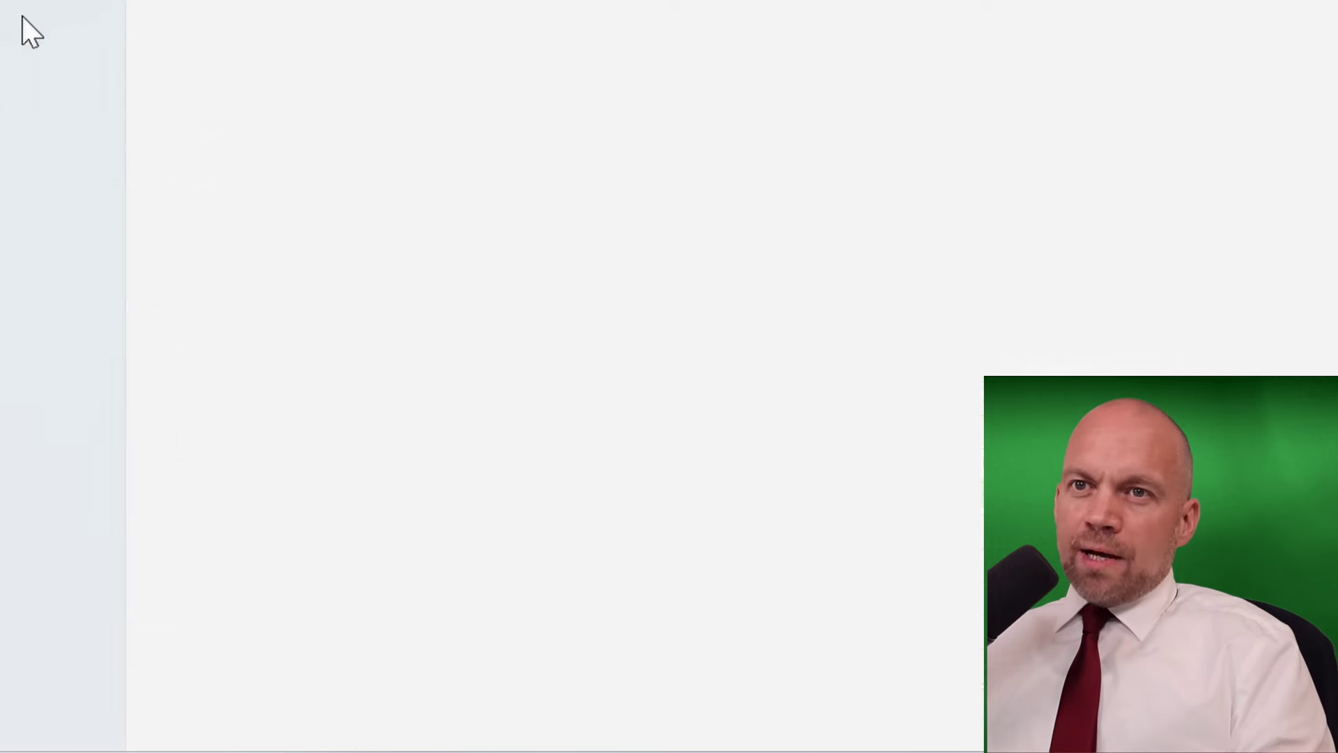
- Clear the print area of the Basic sheet and look through the sheet's data
click(664, 352)
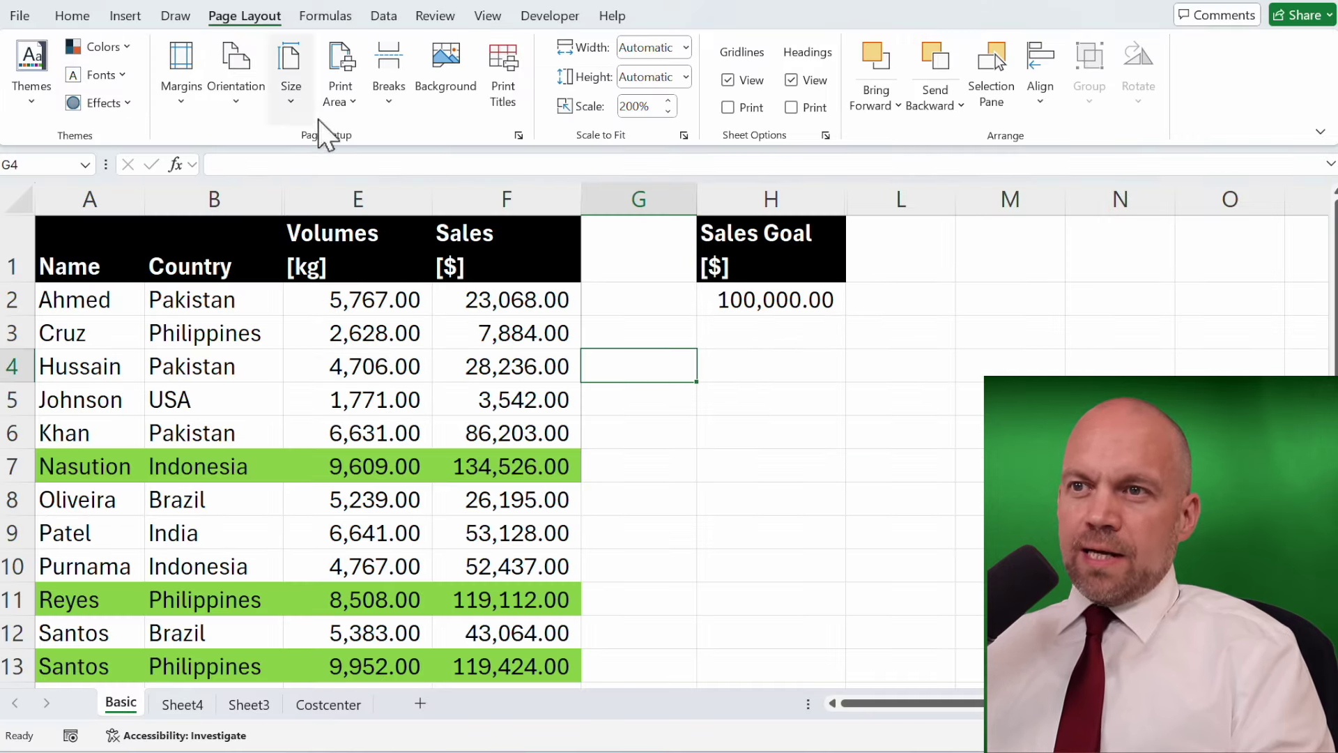
click(340, 87)
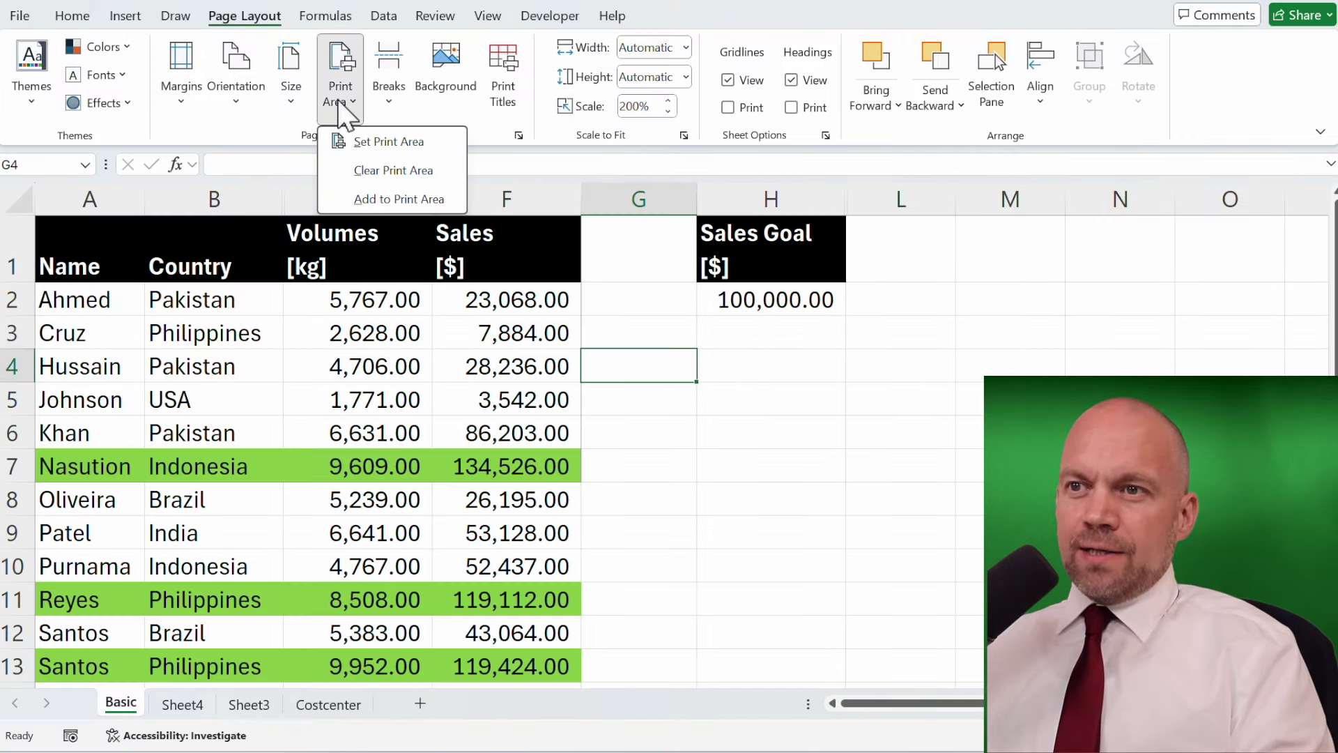
click(390, 170)
drag(651, 272, 641, 301)
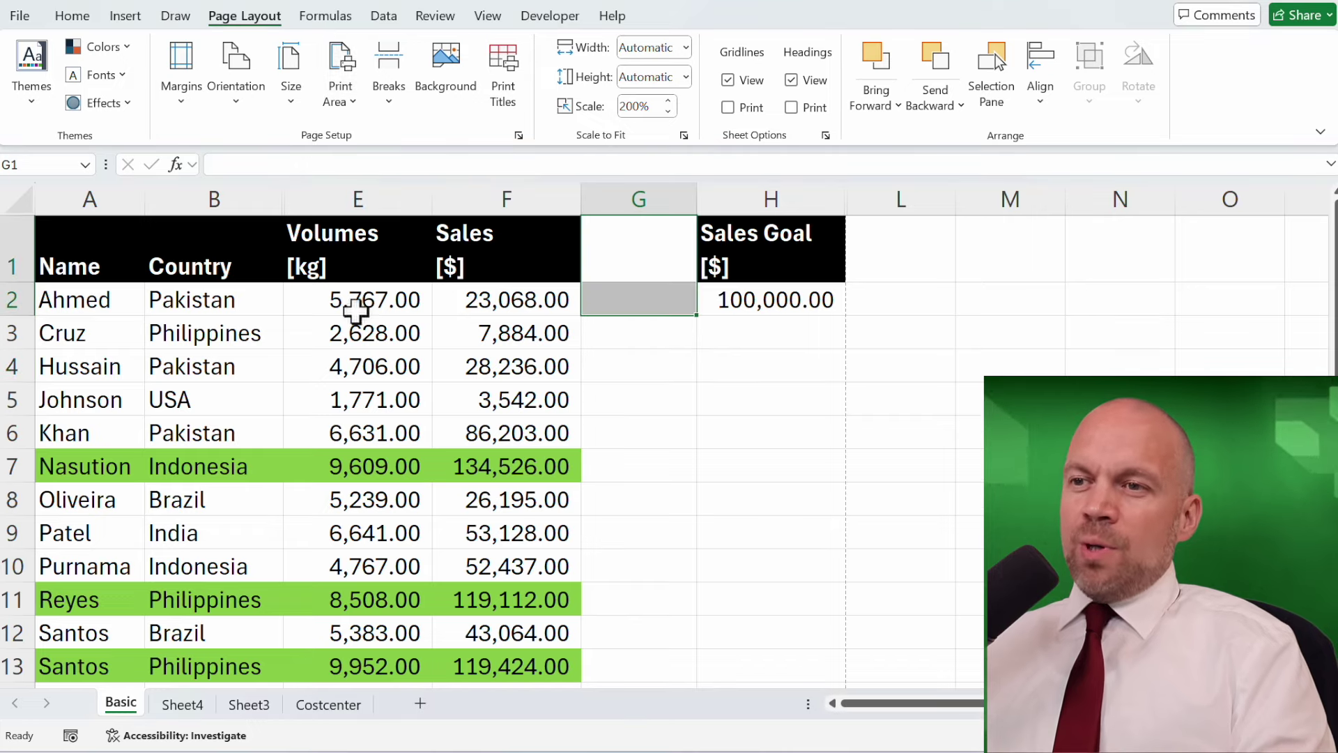
scroll(376, 358, down, 20)
scroll(382, 381, up, 20)
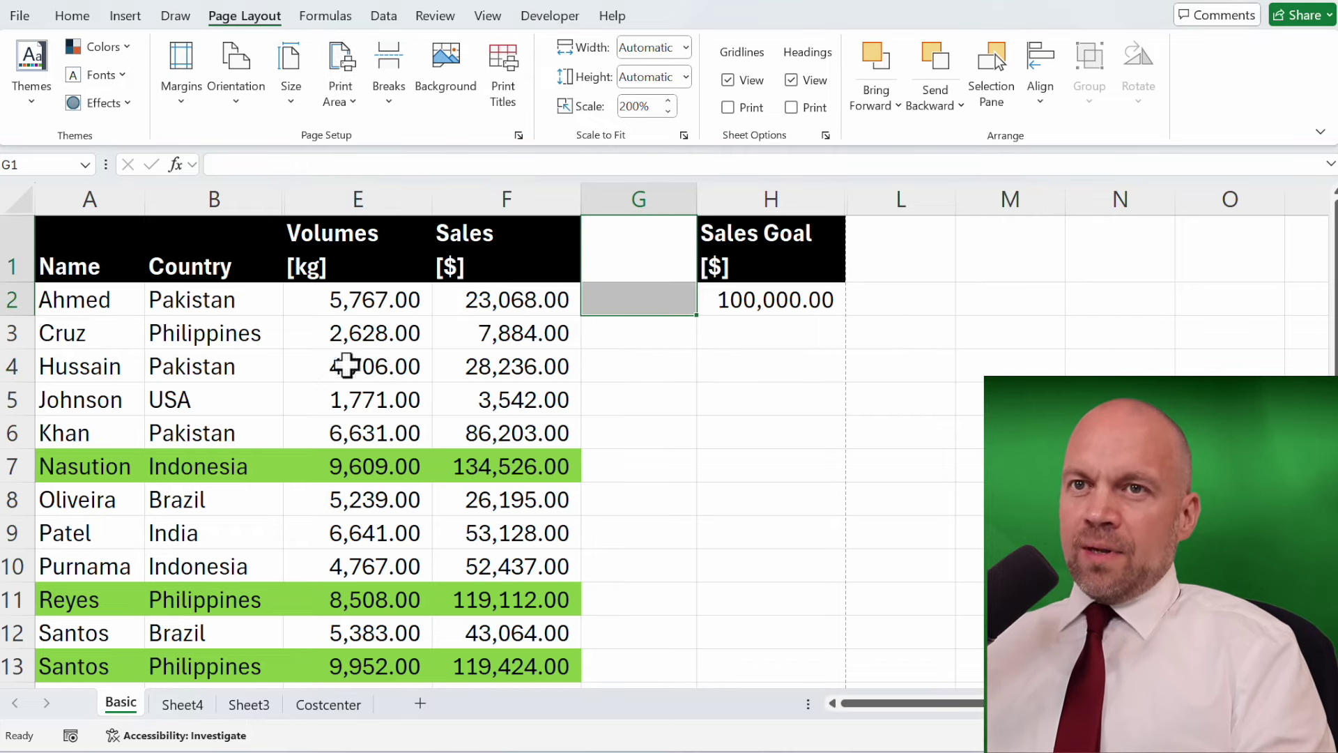
- In the print page setup, set the scaling to fit the sheet on 1 page wide by 1 tall
click(15, 15)
click(59, 322)
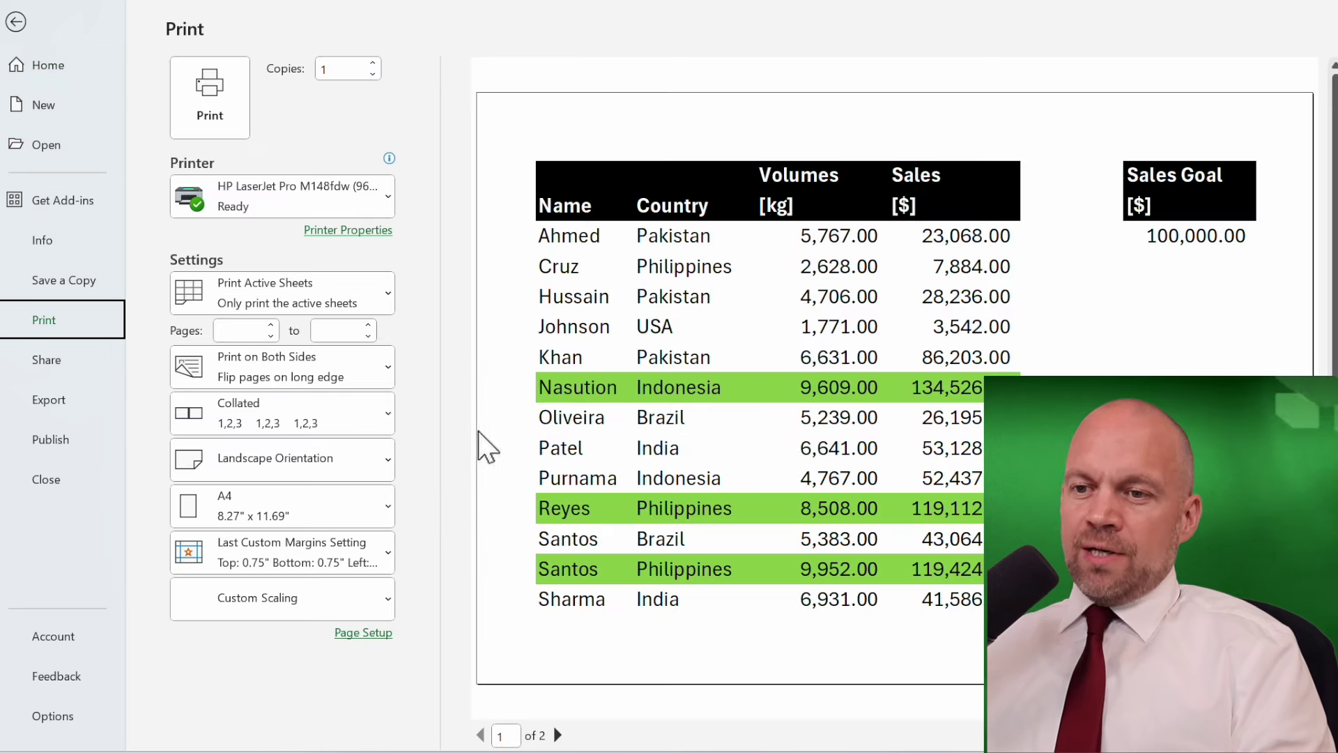
click(363, 634)
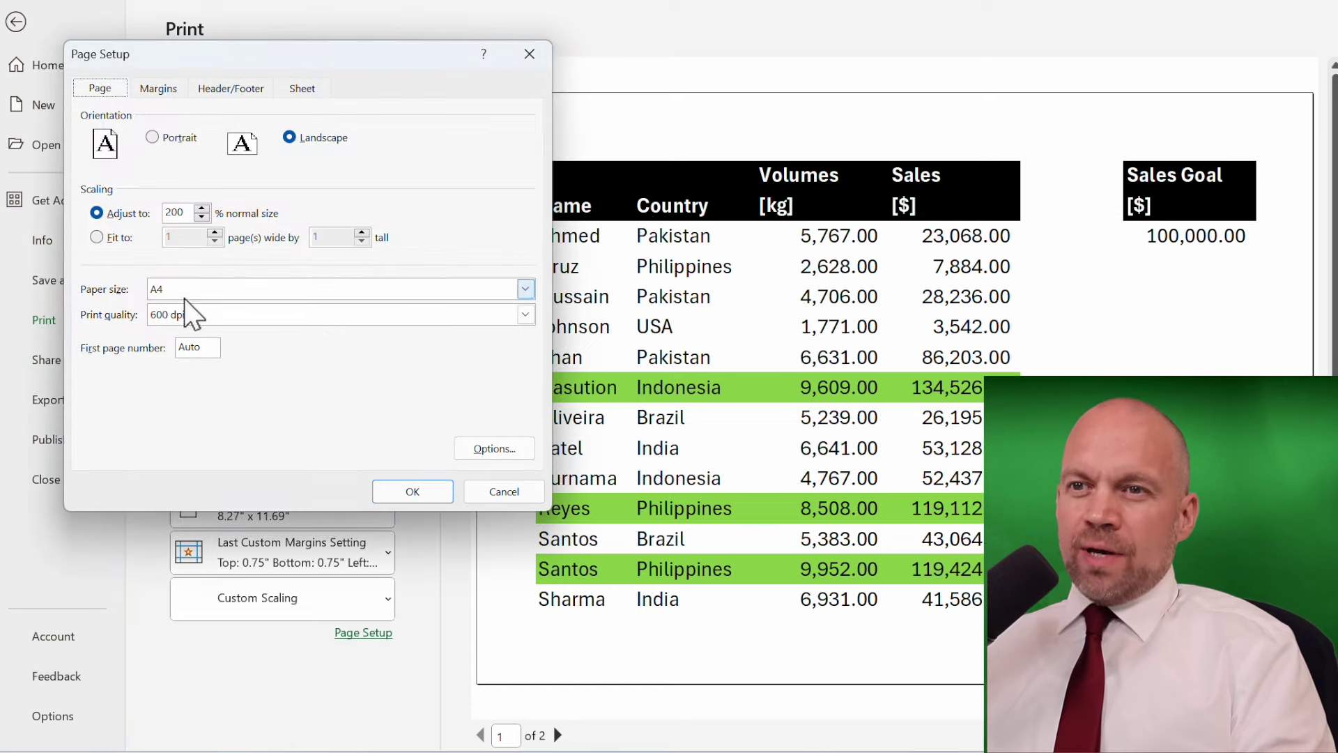
click(97, 237)
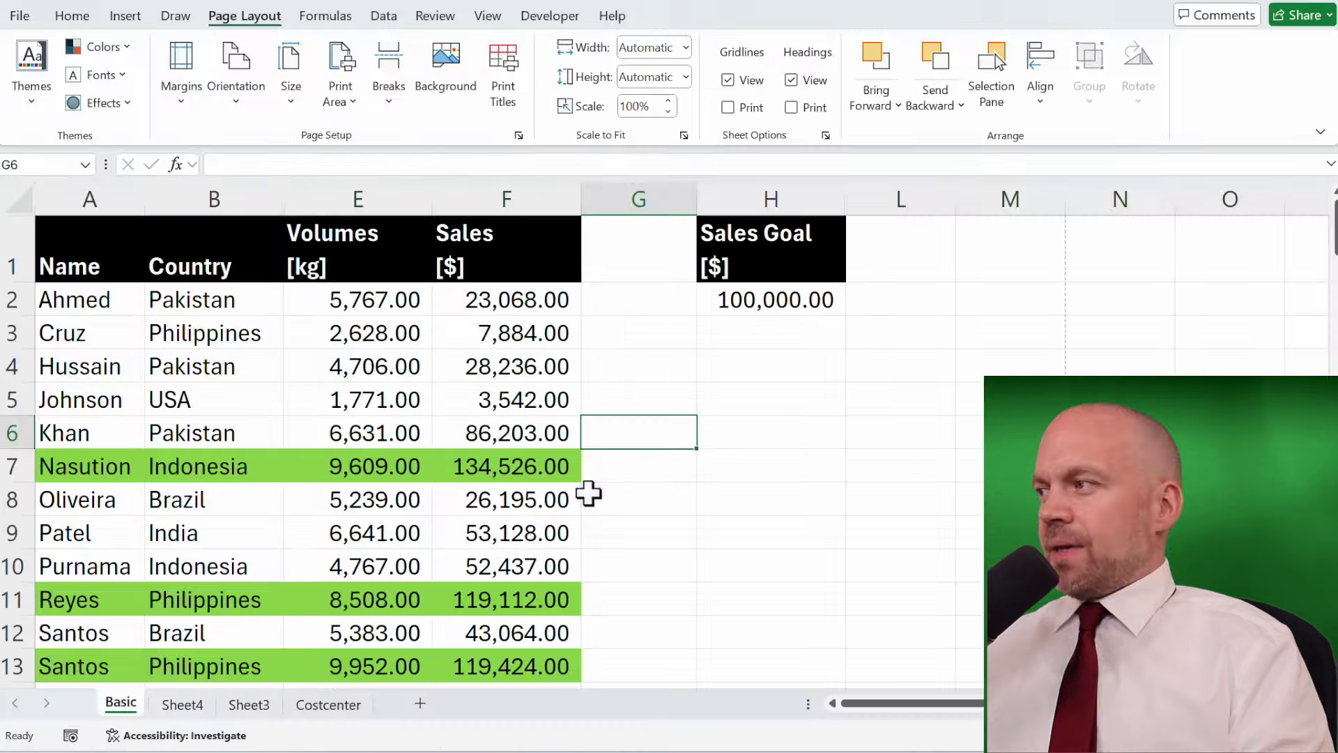
- Examine the Basic sheet's header row and how its data continues beyond the first printed page
scroll(585, 493, down, 6)
scroll(584, 494, up, 6)
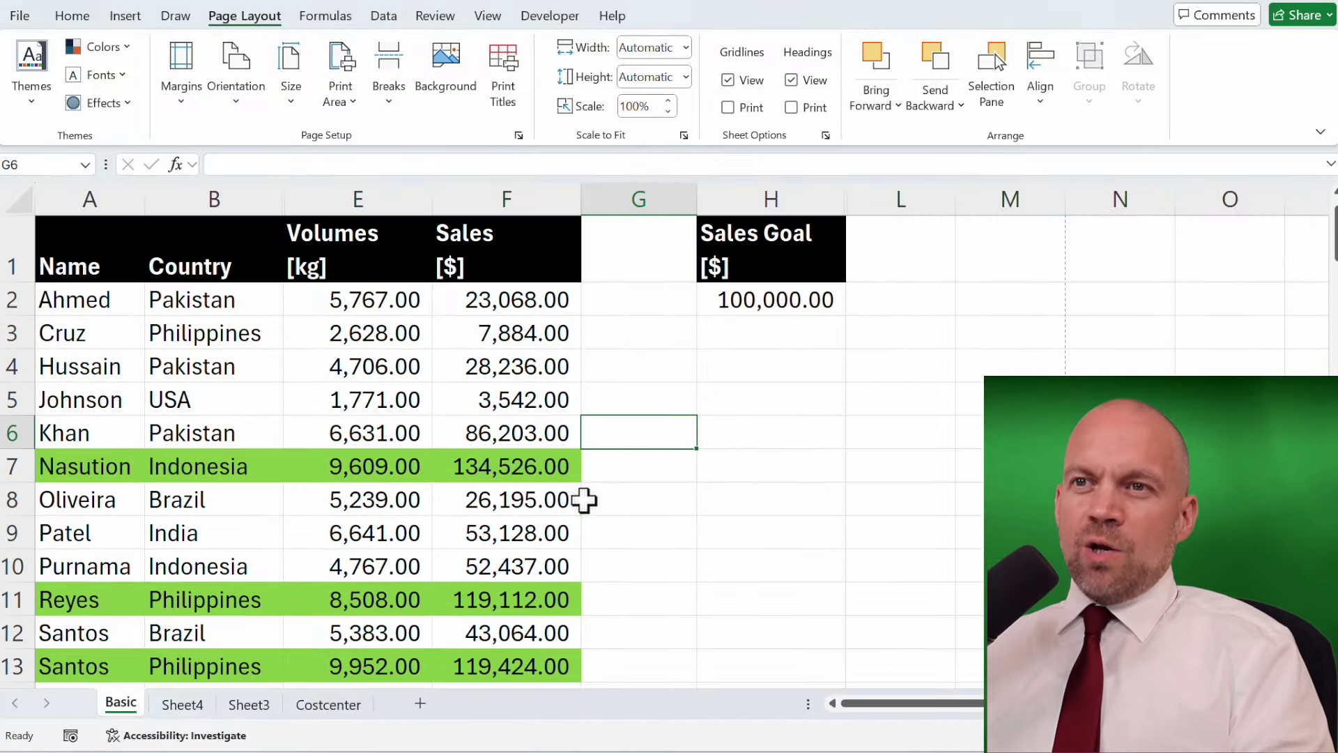
drag(109, 253, 558, 338)
click(647, 462)
scroll(648, 461, down, 14)
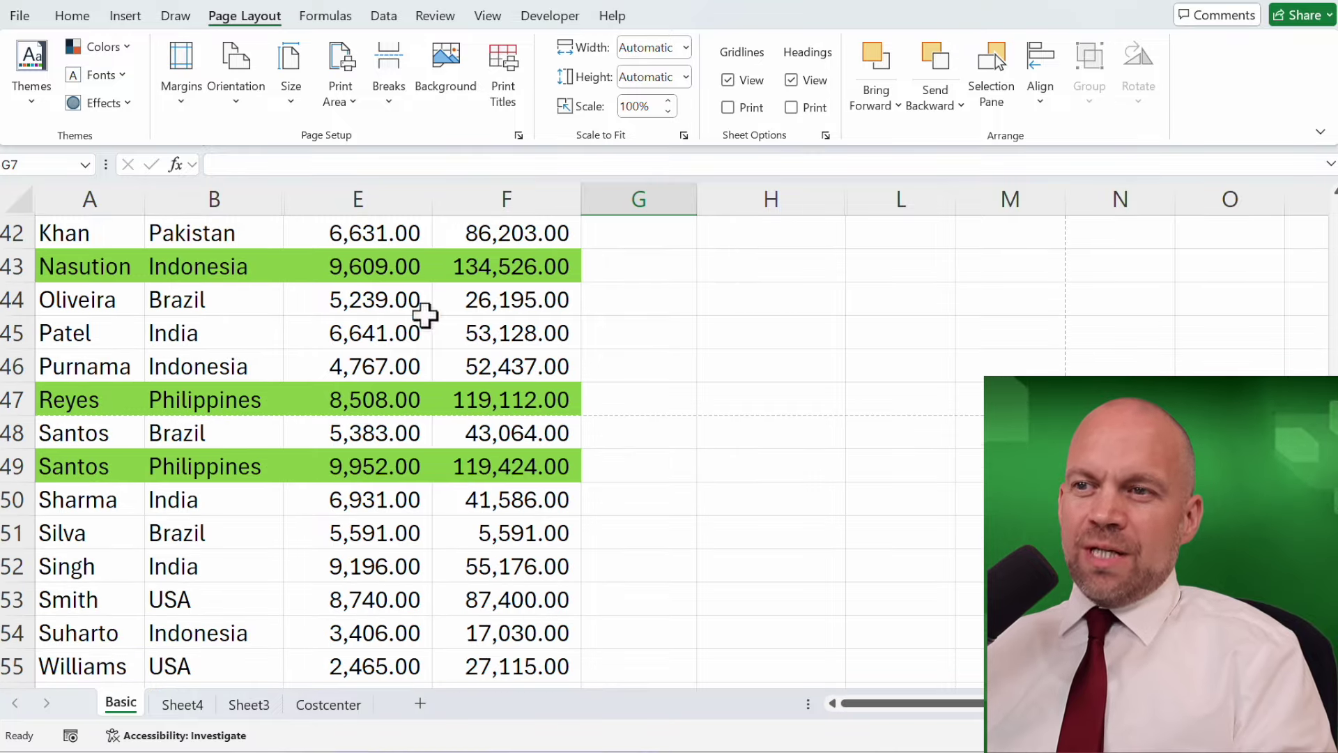
scroll(431, 423, up, 14)
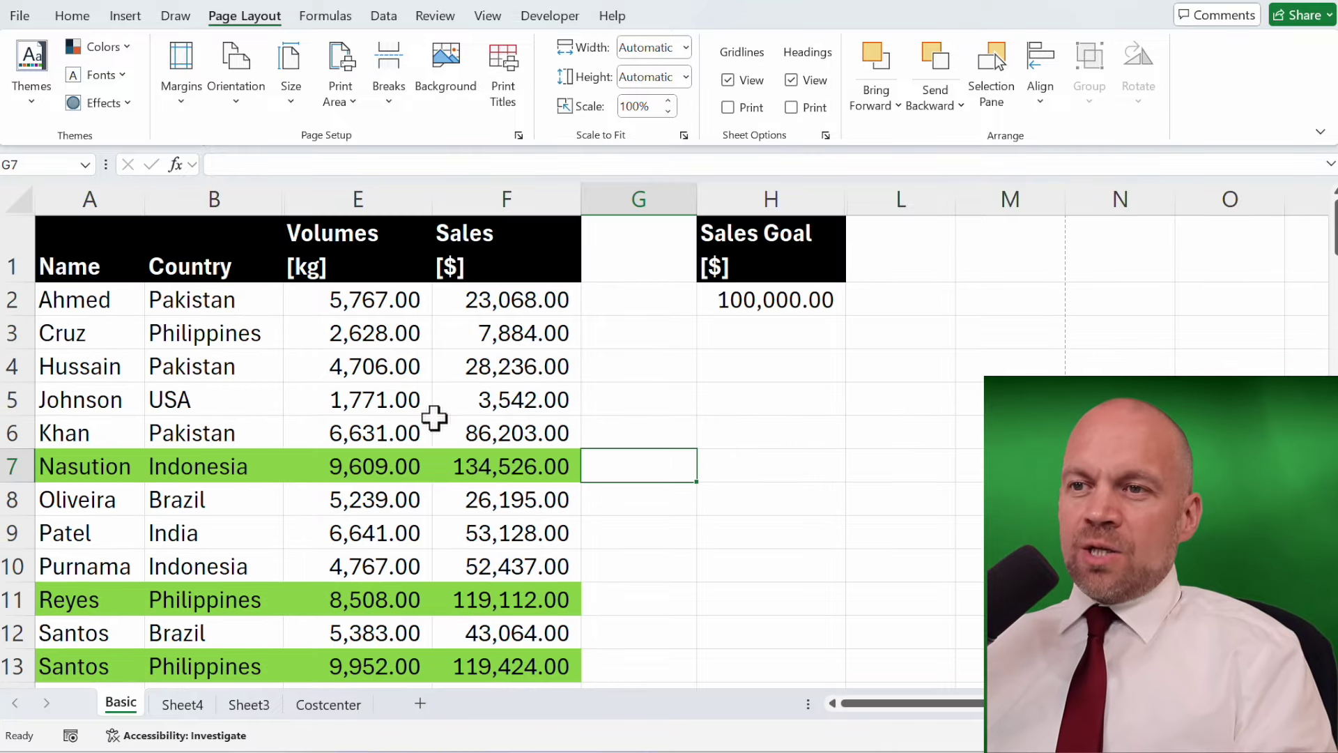
drag(483, 260, 132, 258)
click(216, 359)
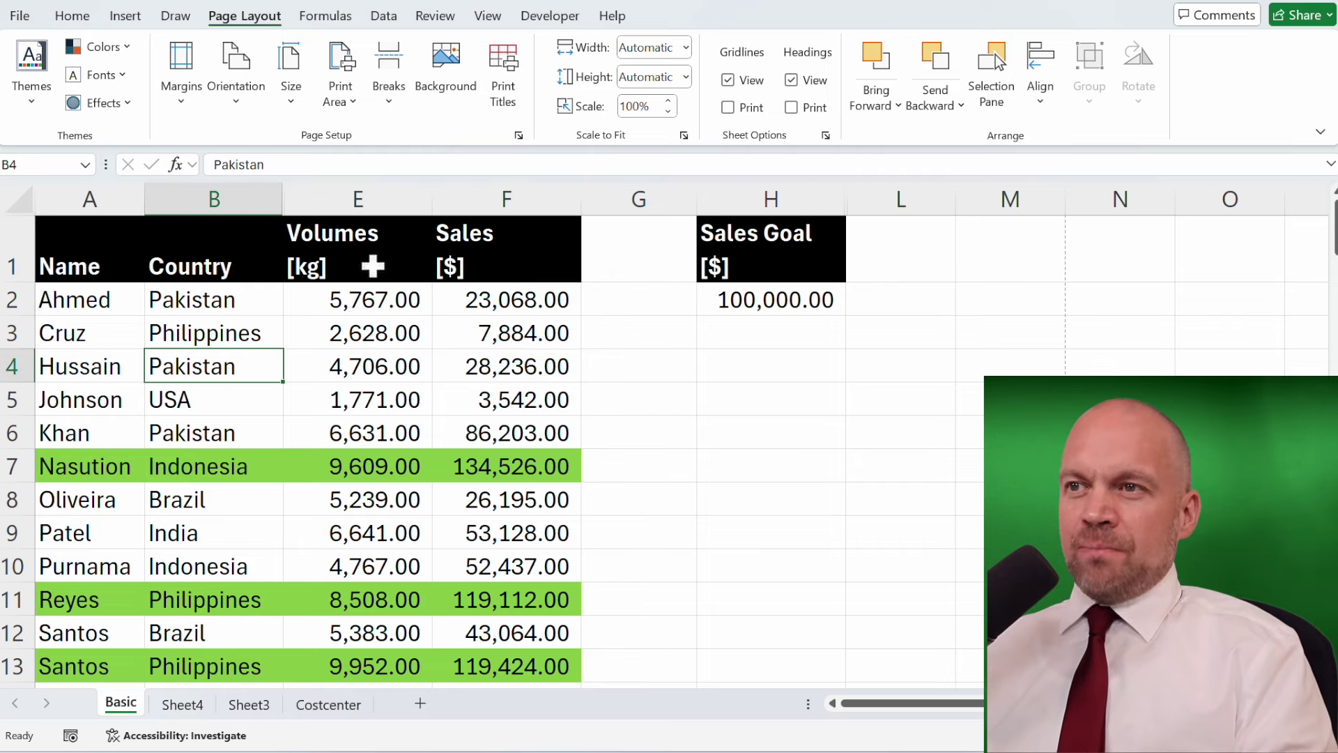
- Set row 1 ($1:$1) of the Basic sheet to repeat at the top of every printed page
click(508, 96)
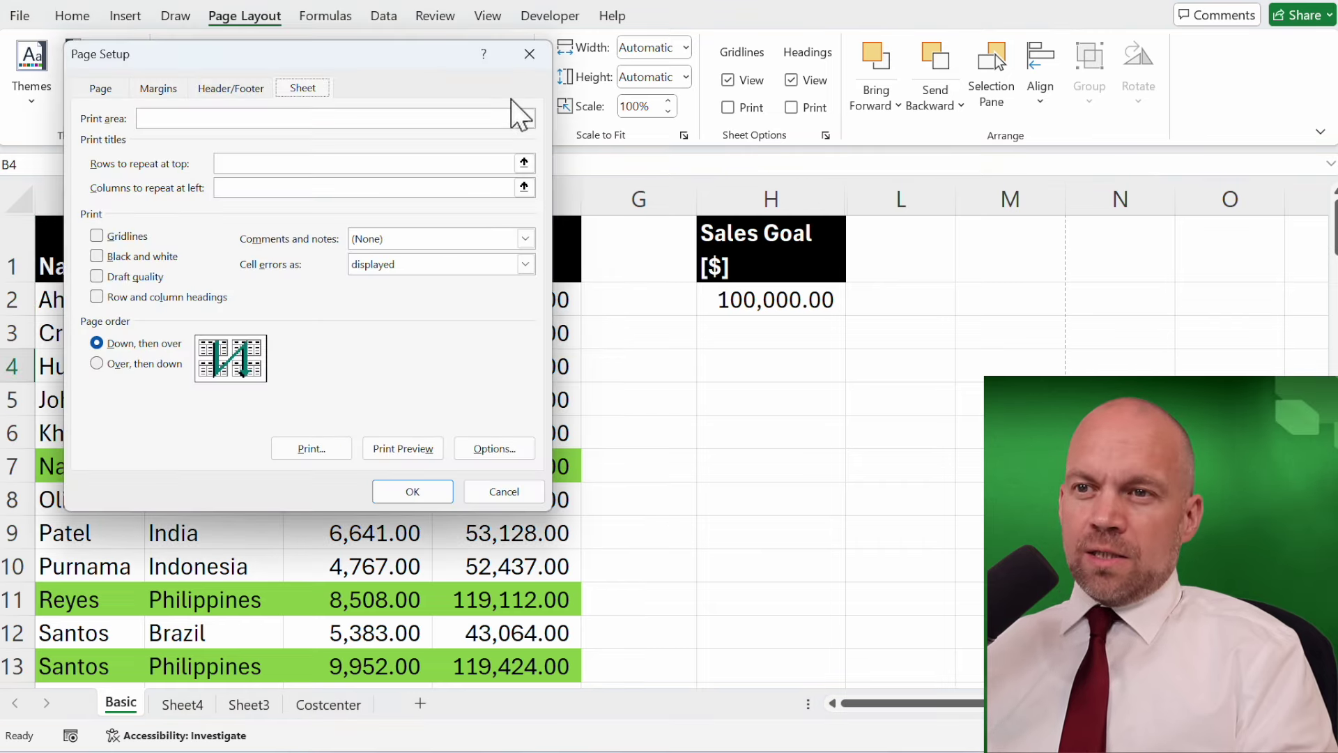
drag(393, 68, 844, 37)
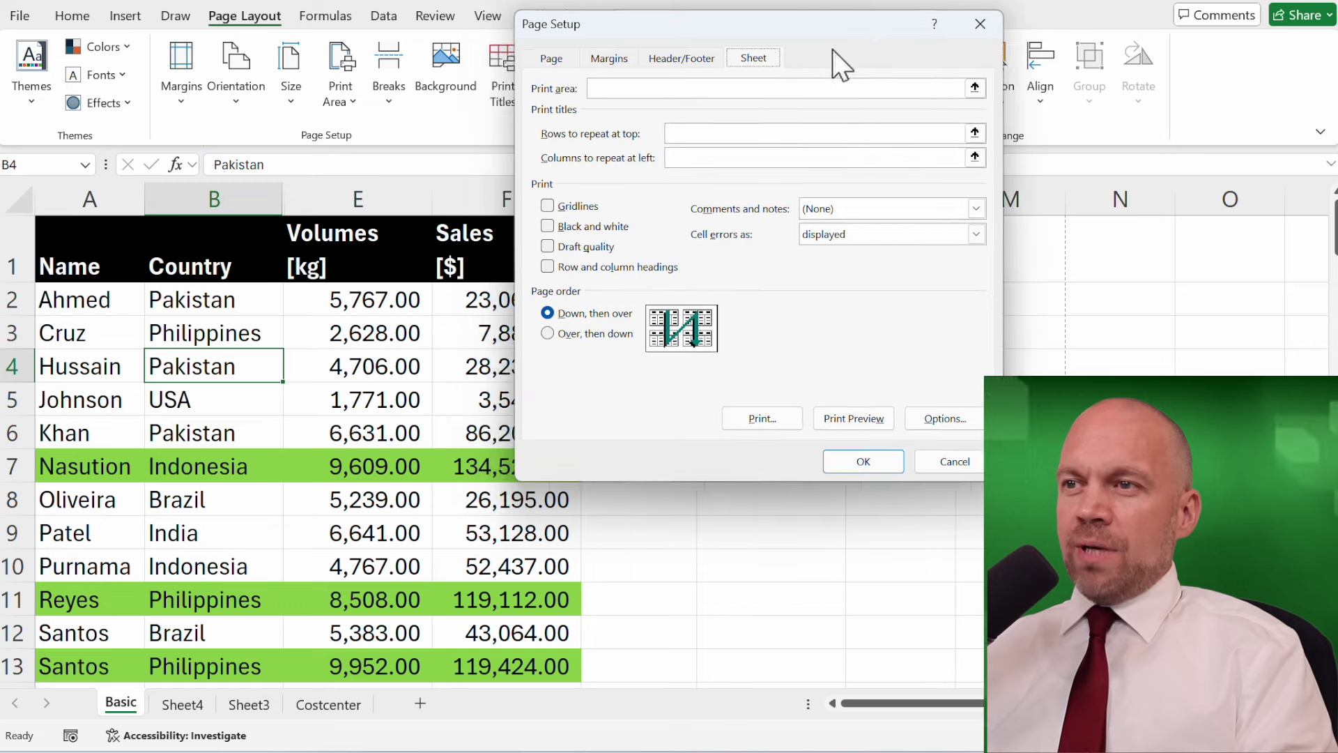
click(975, 132)
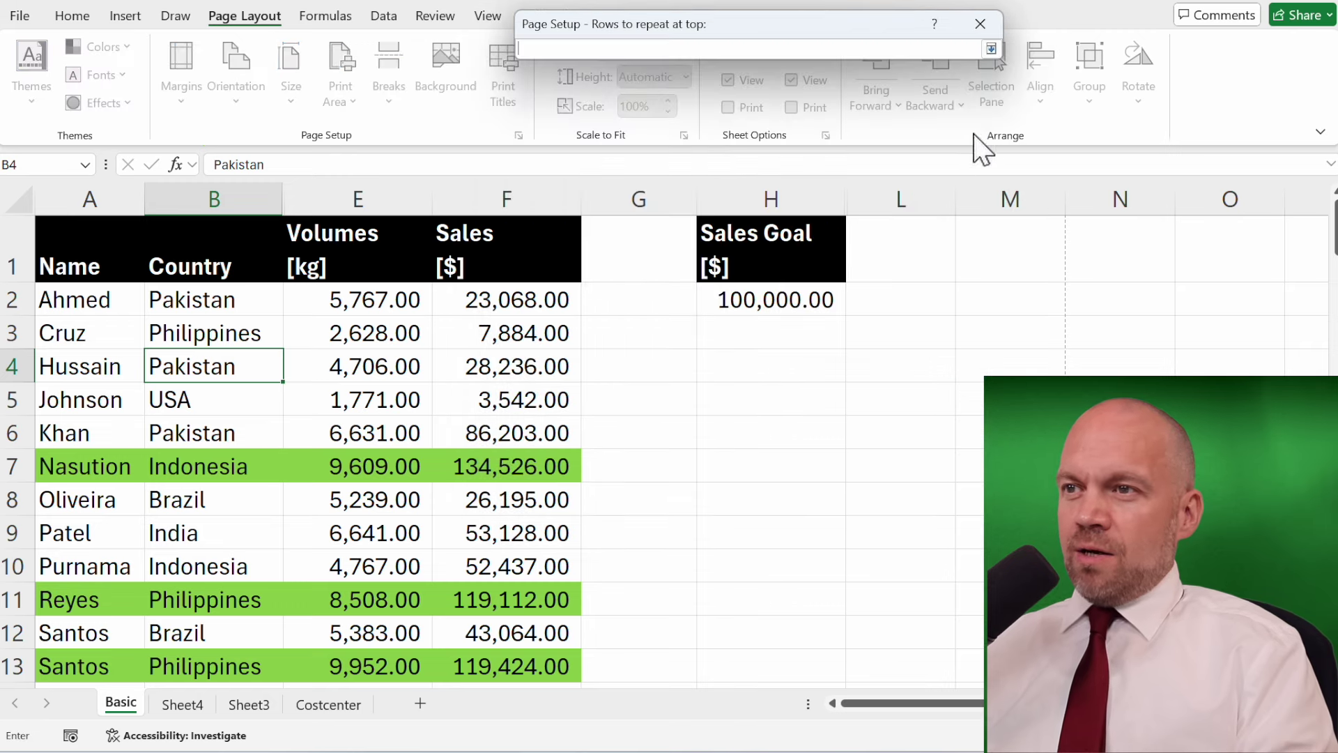
click(991, 49)
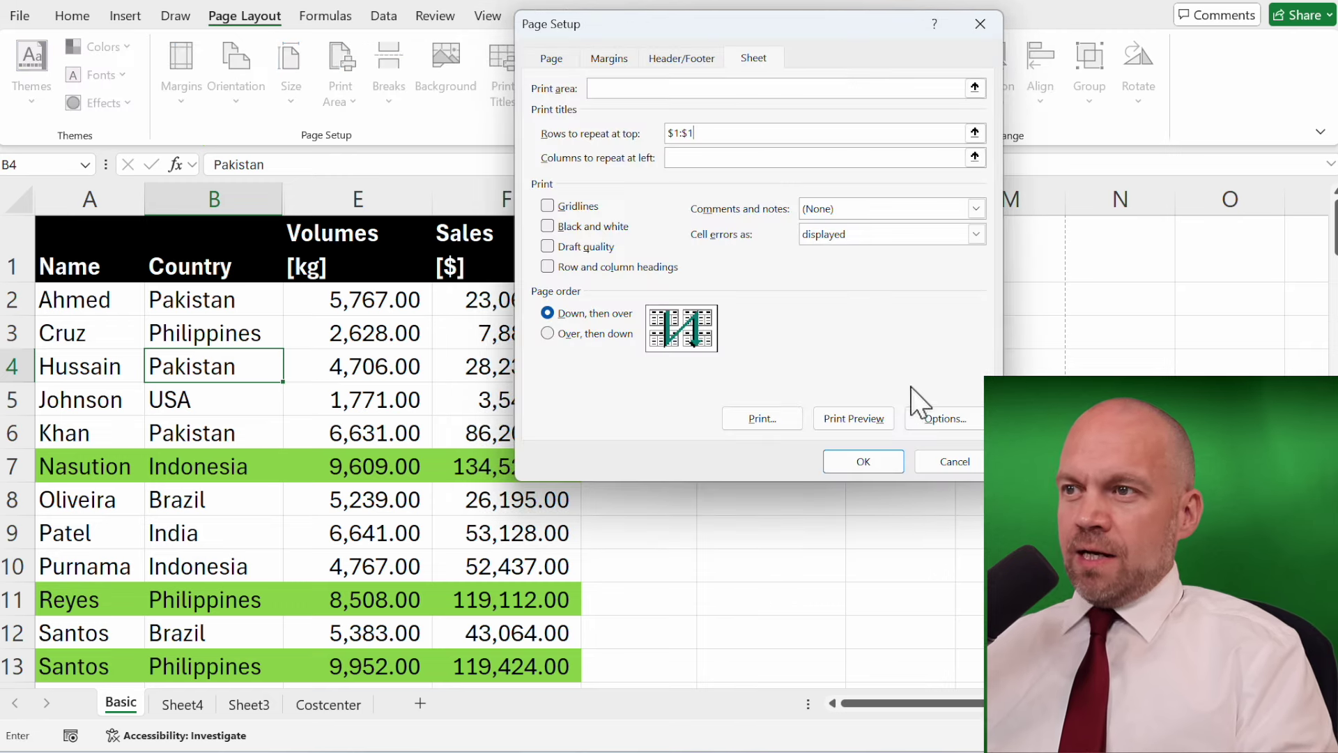
click(869, 465)
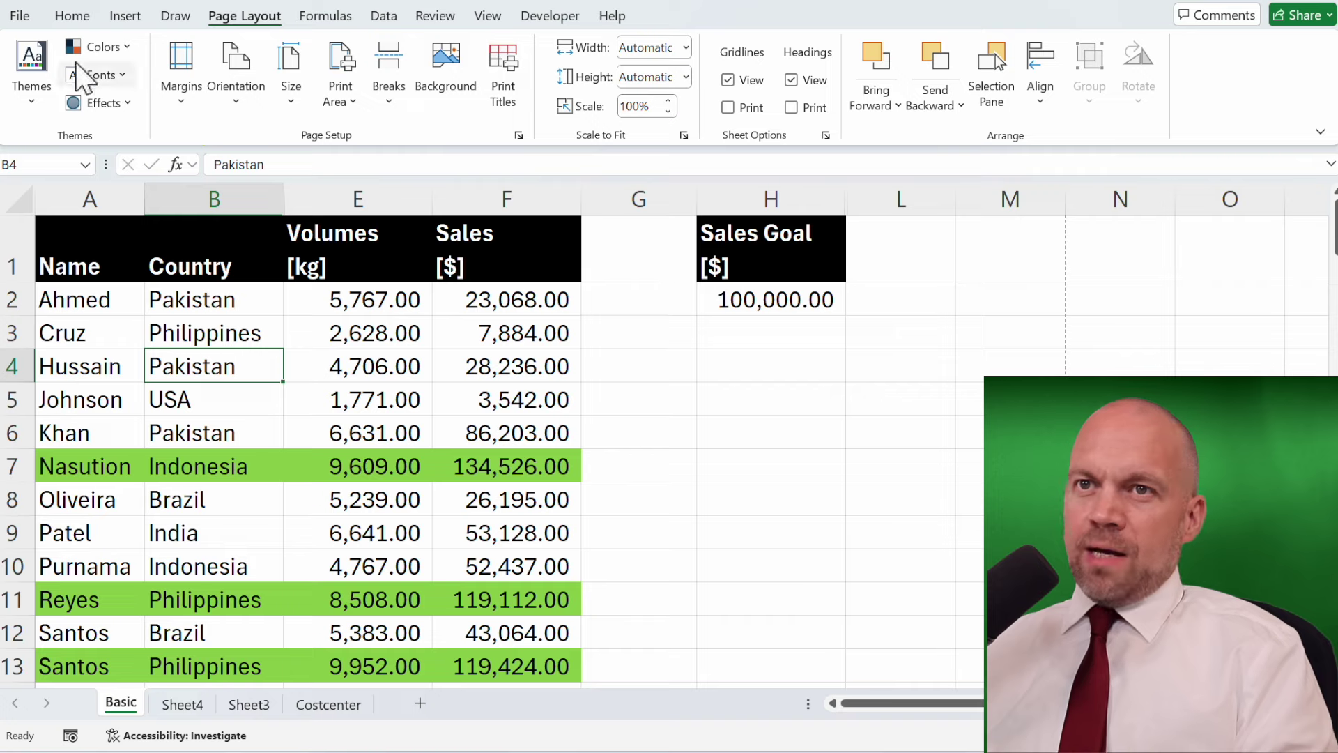
- Check the repeated header row across the pages of the print preview and return to the worksheet
click(69, 17)
click(18, 17)
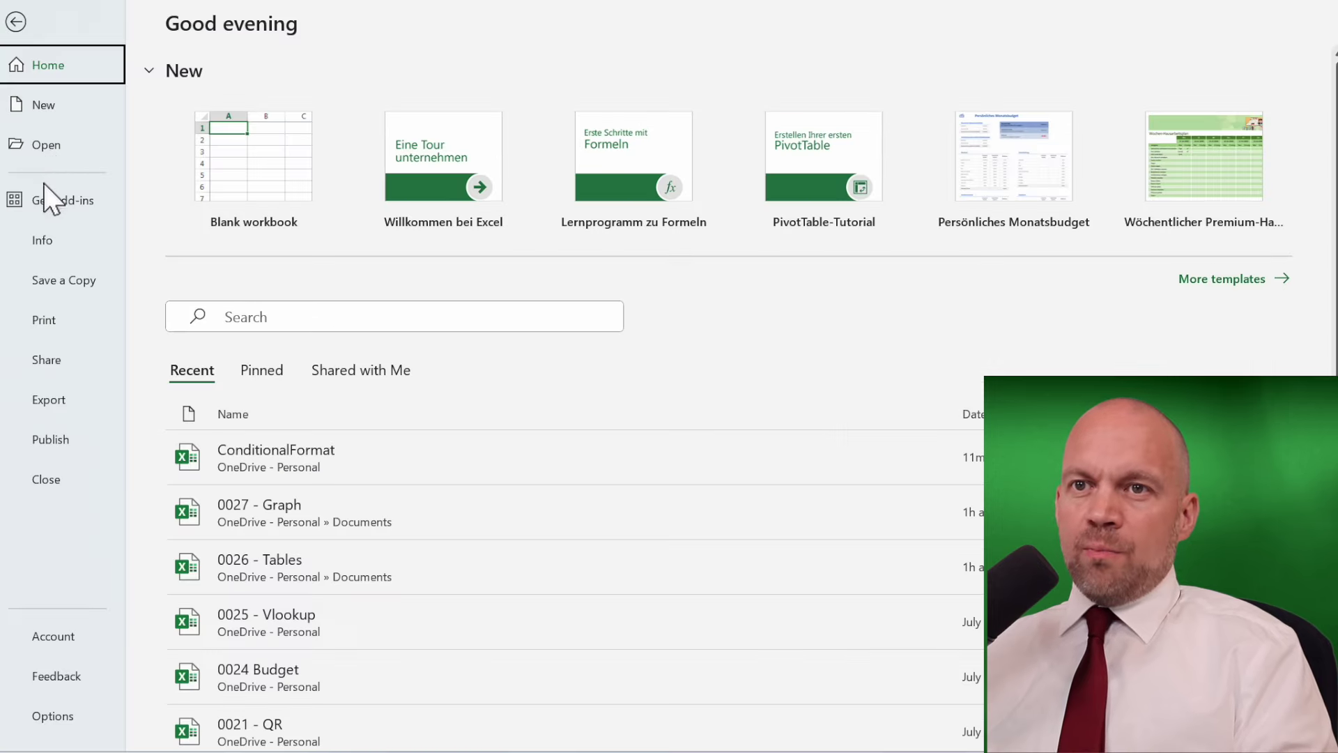
click(69, 328)
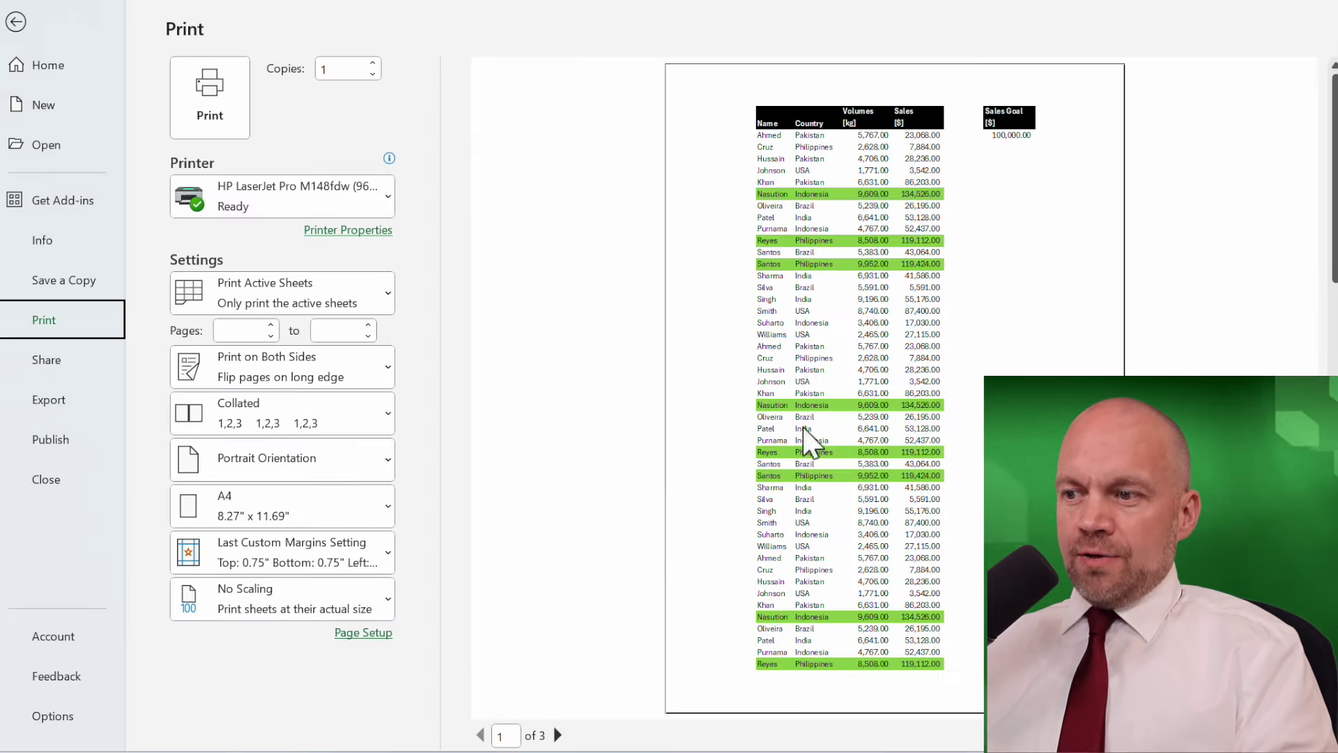
click(558, 735)
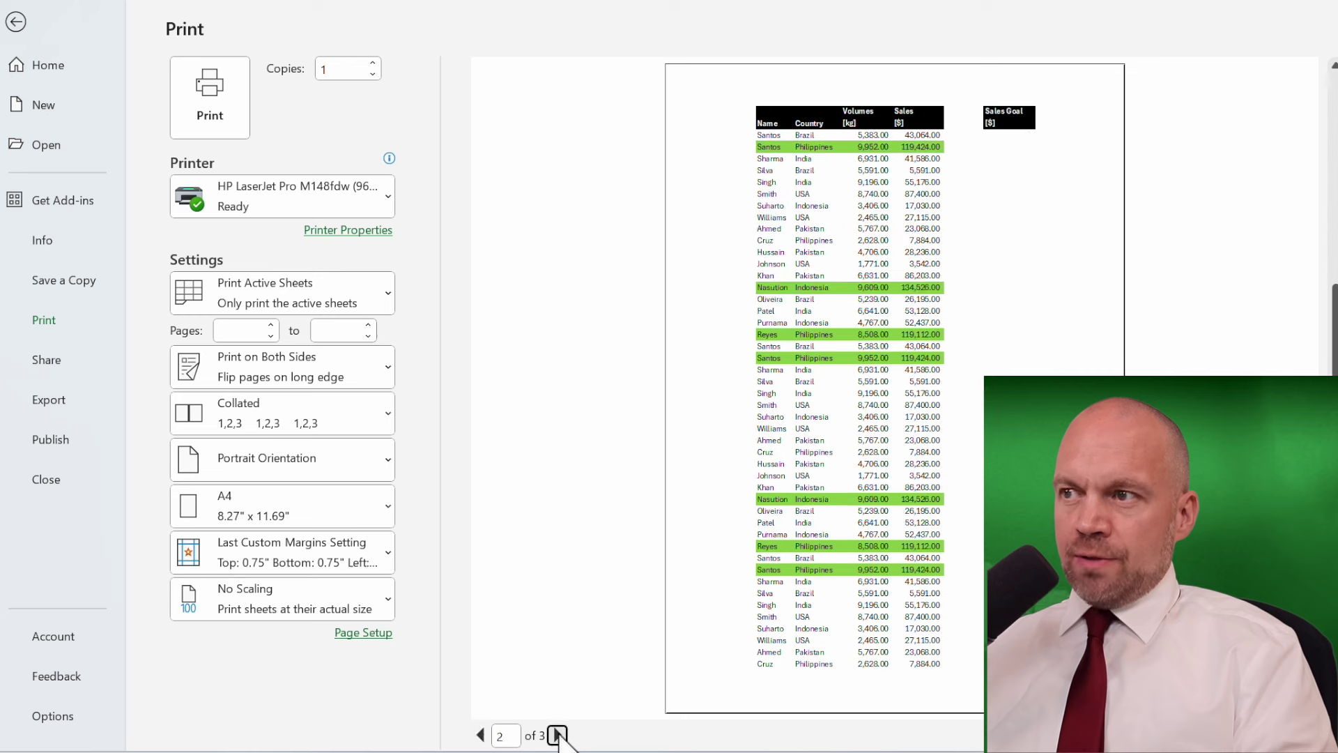
click(557, 735)
click(480, 735)
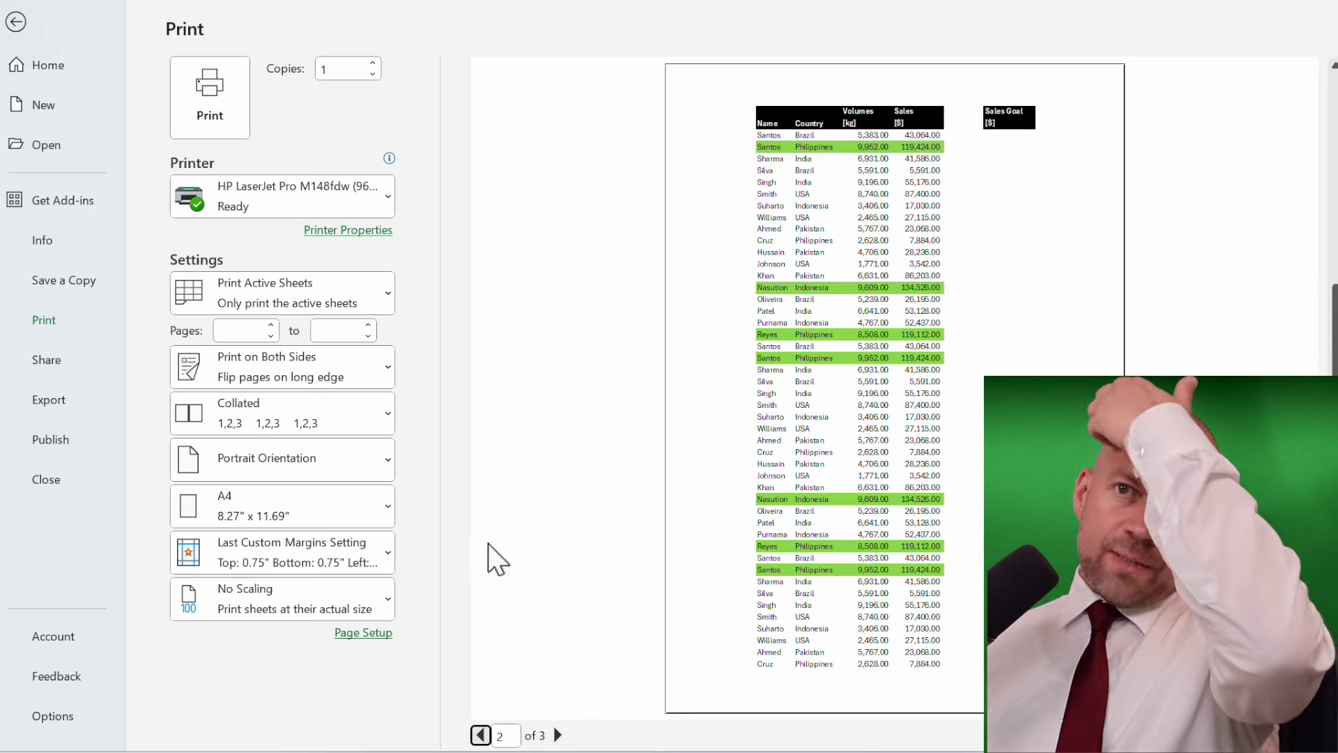
key(Escape)
- Set the range A1:F7 of the Basic sheet as its print area
drag(65, 248, 493, 465)
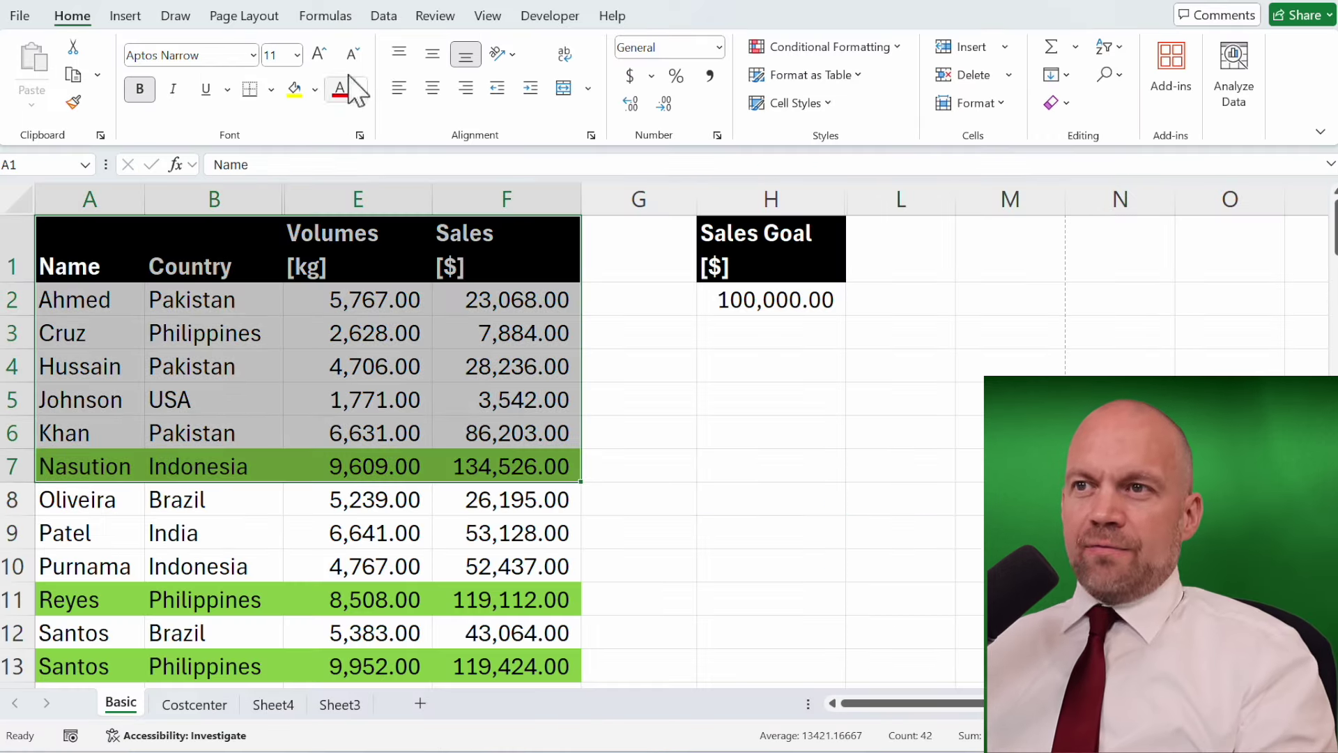
click(244, 15)
click(336, 101)
click(364, 140)
- Set the Costcenter sheet's table from Name to Aug, A1:I6, as its print area
click(194, 704)
drag(42, 212, 603, 302)
click(341, 104)
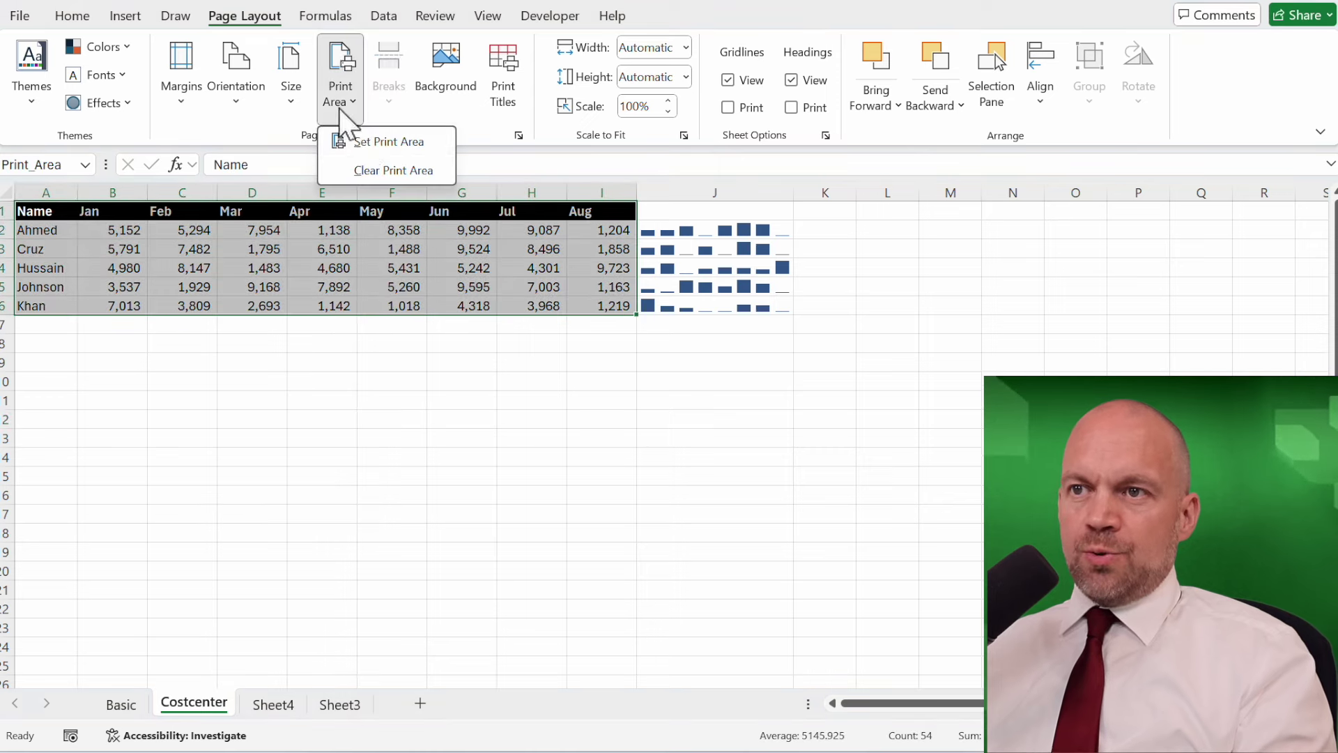
click(382, 138)
drag(462, 343, 456, 362)
click(392, 513)
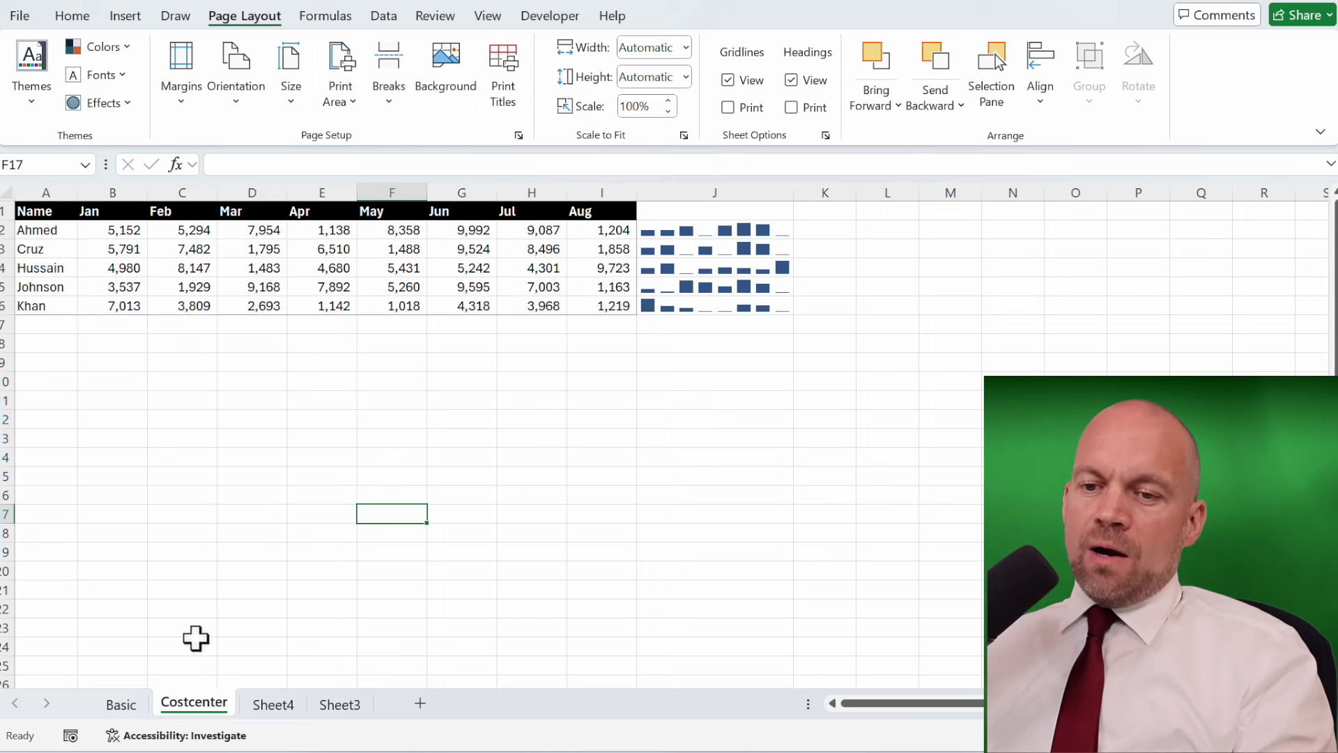
- Group the Basic and Costcenter sheets and page through their combined print preview
click(122, 704)
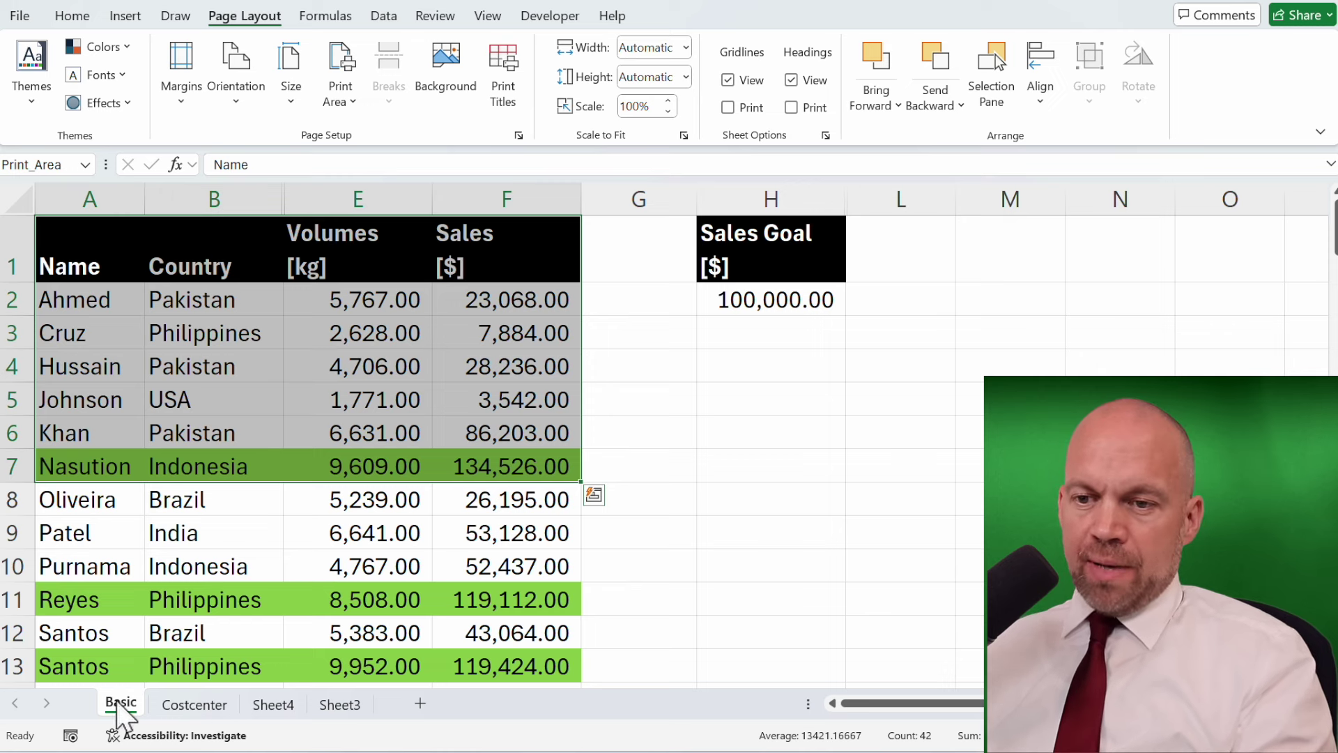
ctrl+click(213, 708)
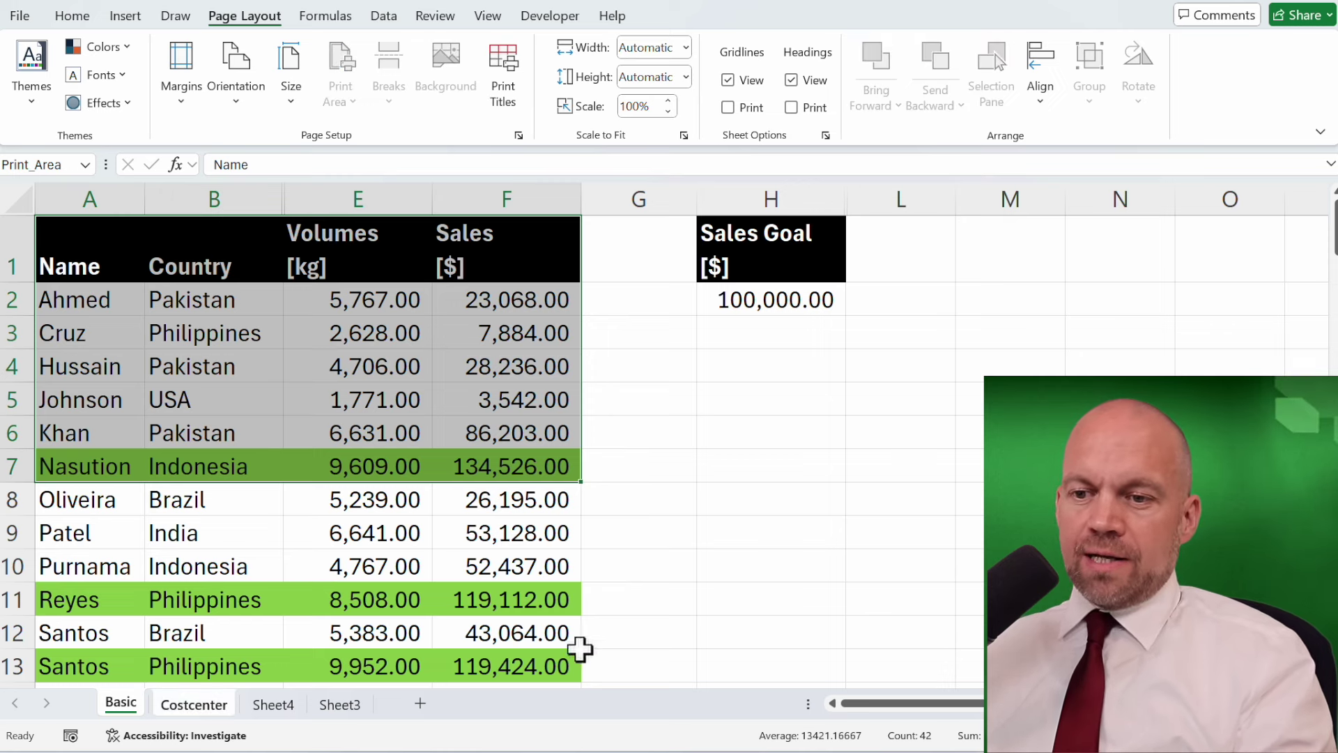
click(20, 16)
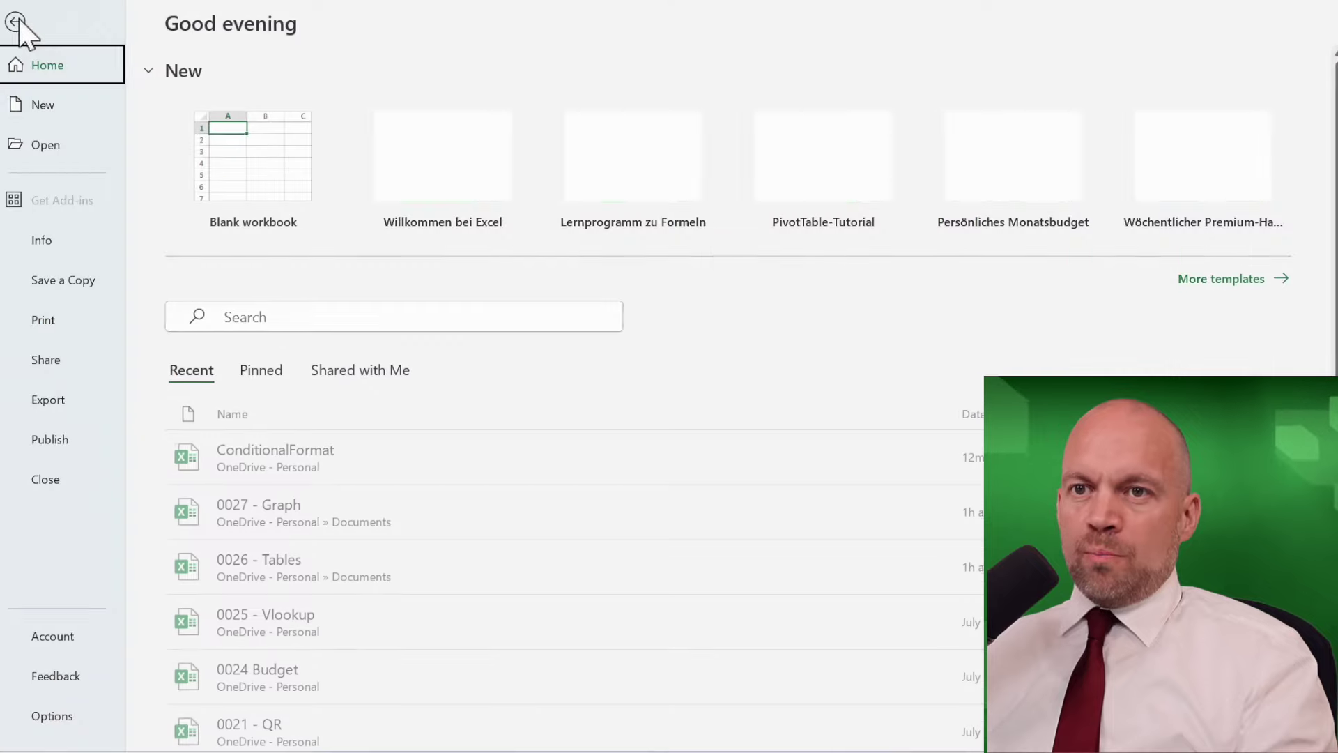
click(43, 320)
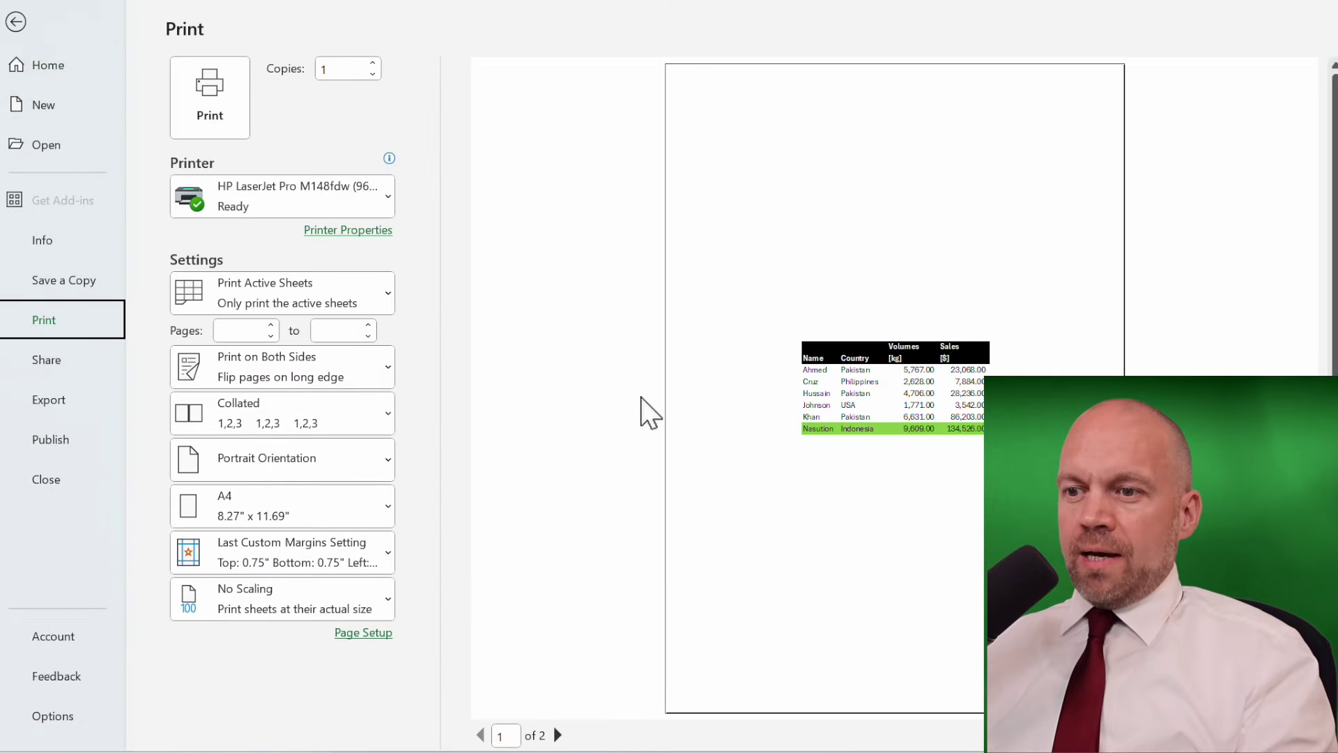
click(557, 734)
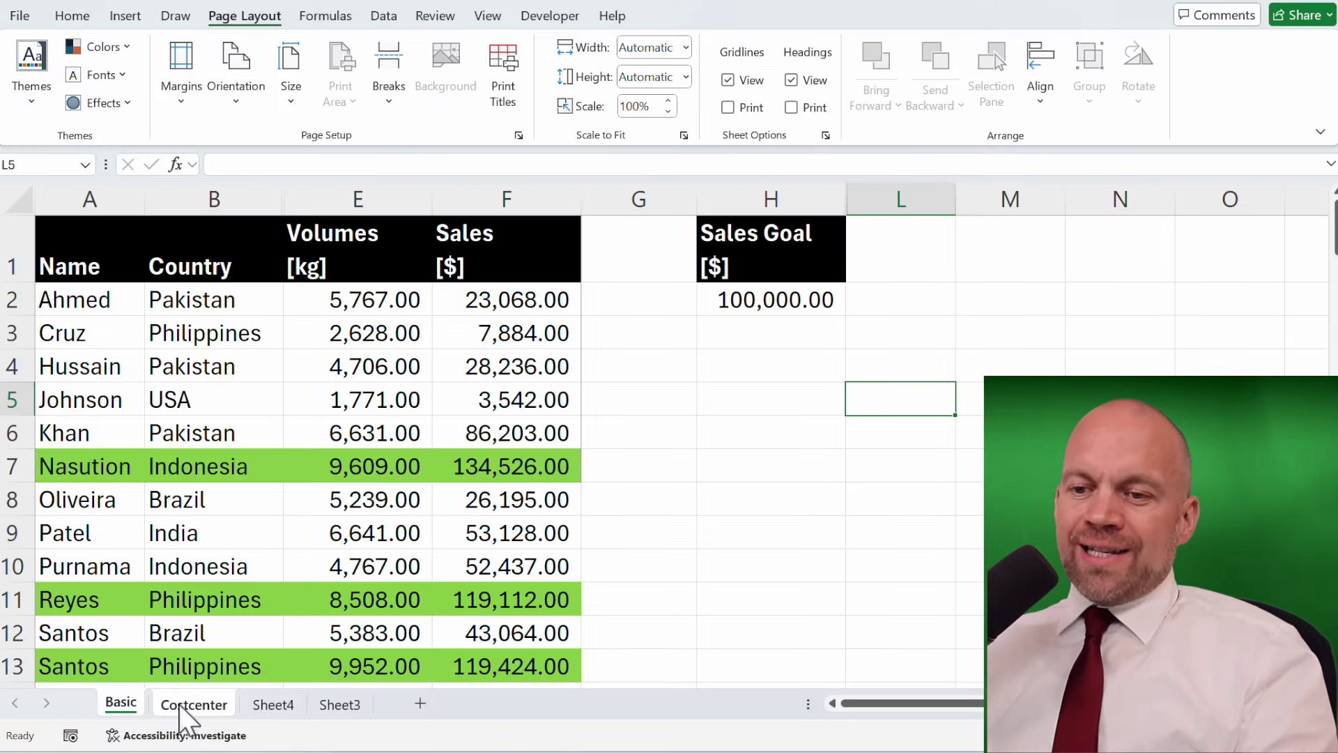
- Ungroup the sheets, view Basic and Costcenter individually, and group both sheets again
click(256, 711)
click(203, 714)
click(143, 714)
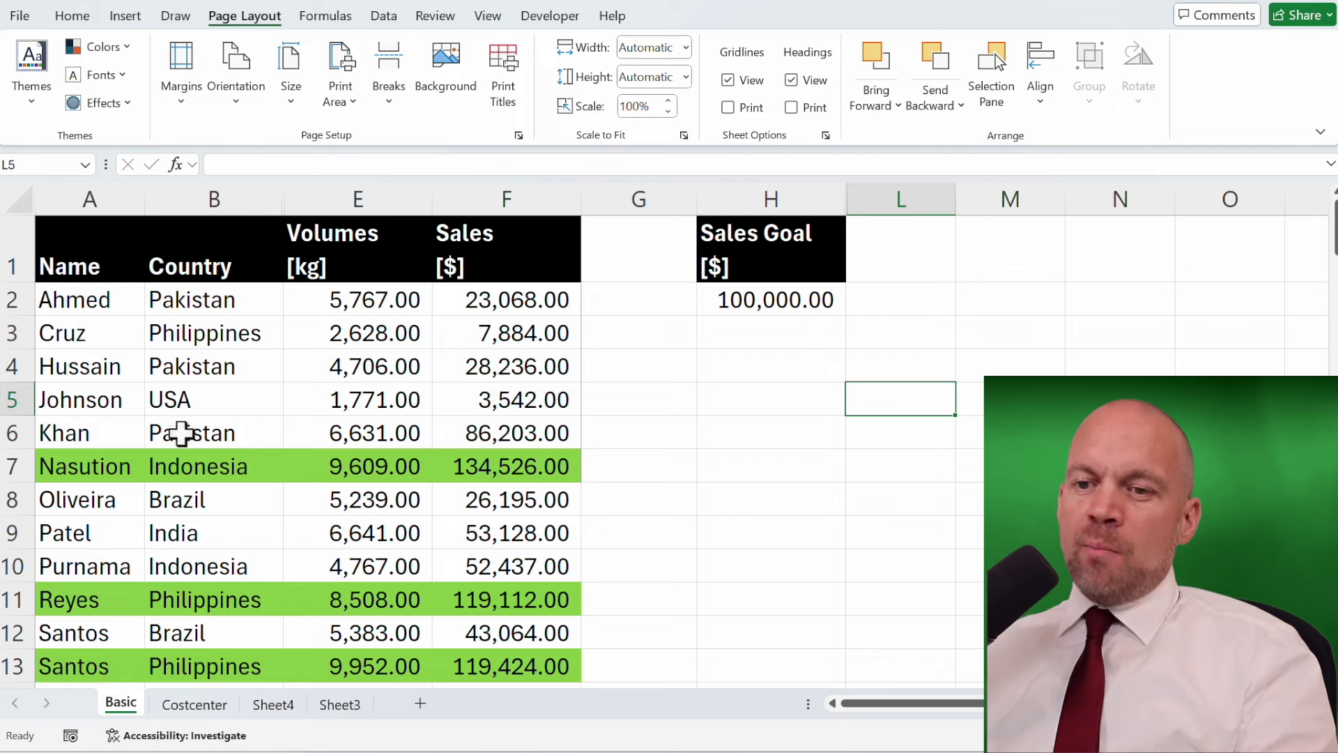
click(204, 706)
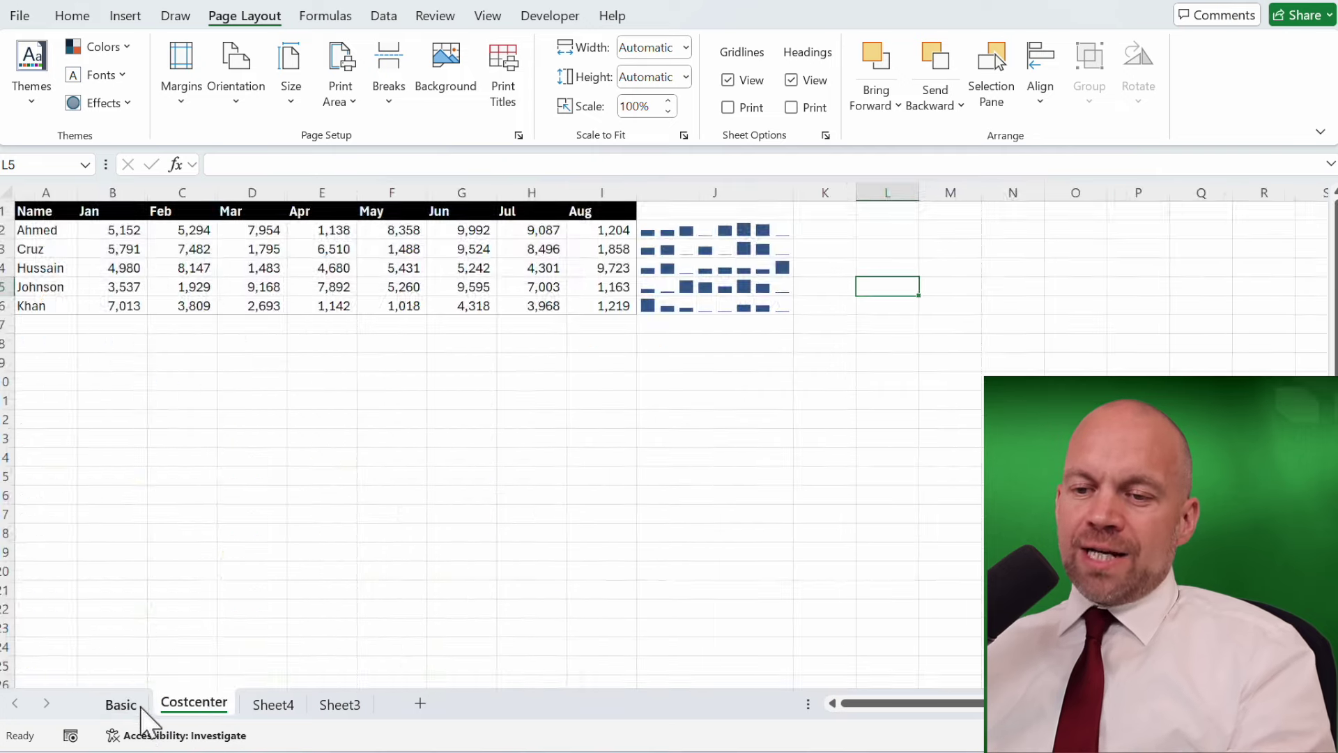
click(142, 708)
ctrl+click(205, 708)
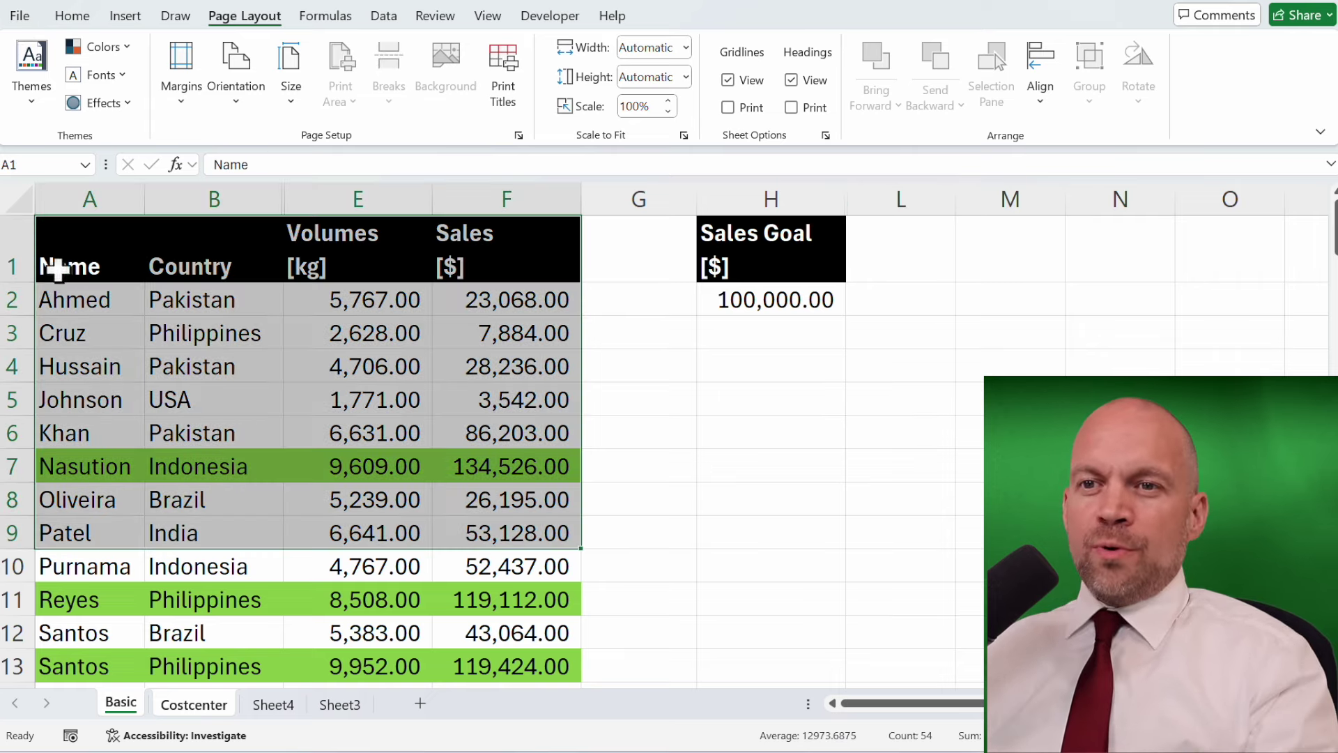
- Toggle the worksheet gridline display off and on, and switch gridline printing on and off again
drag(57, 268, 530, 325)
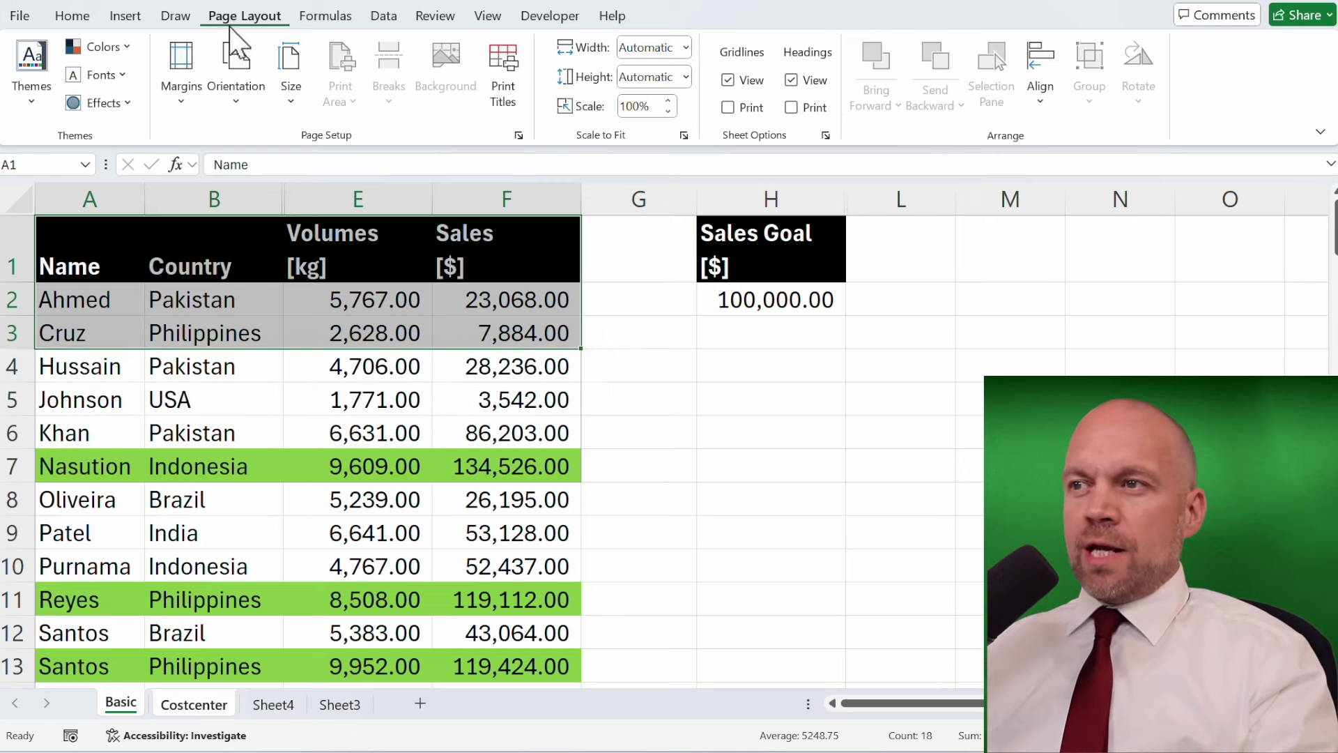
click(728, 81)
click(727, 80)
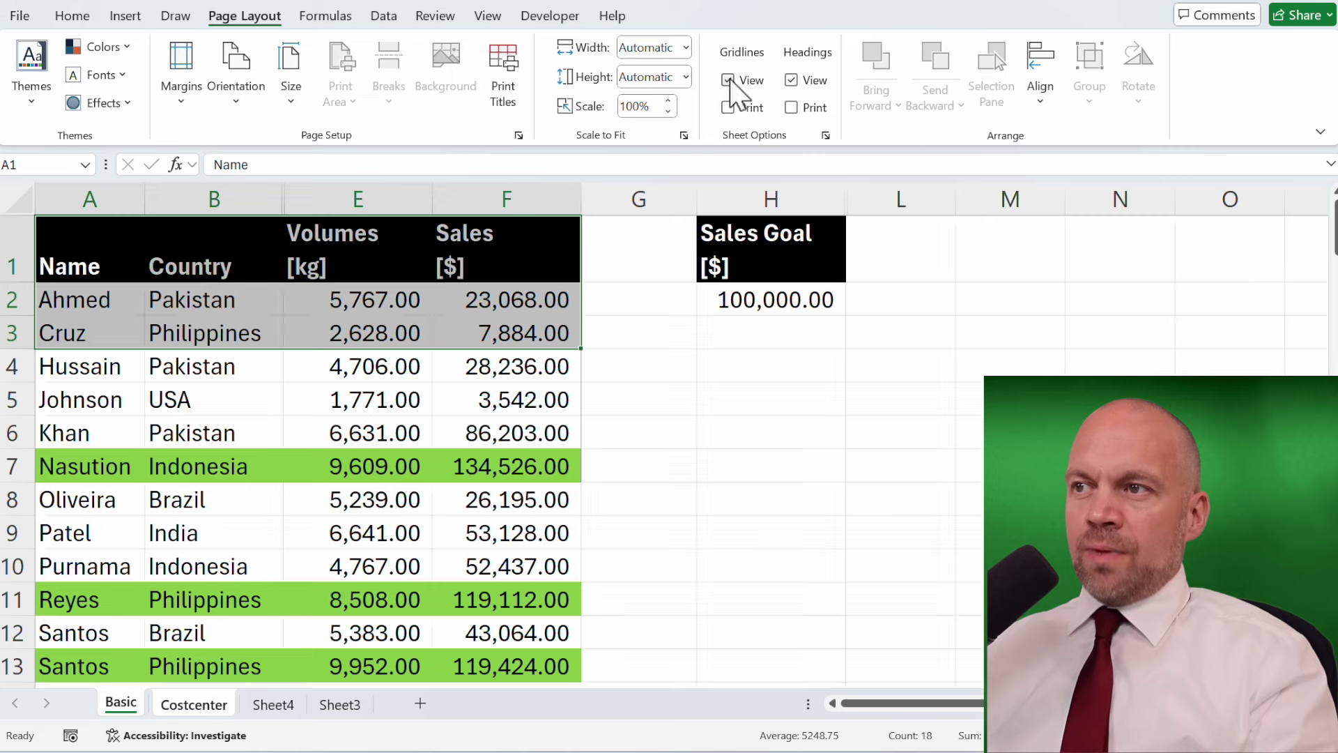
click(728, 107)
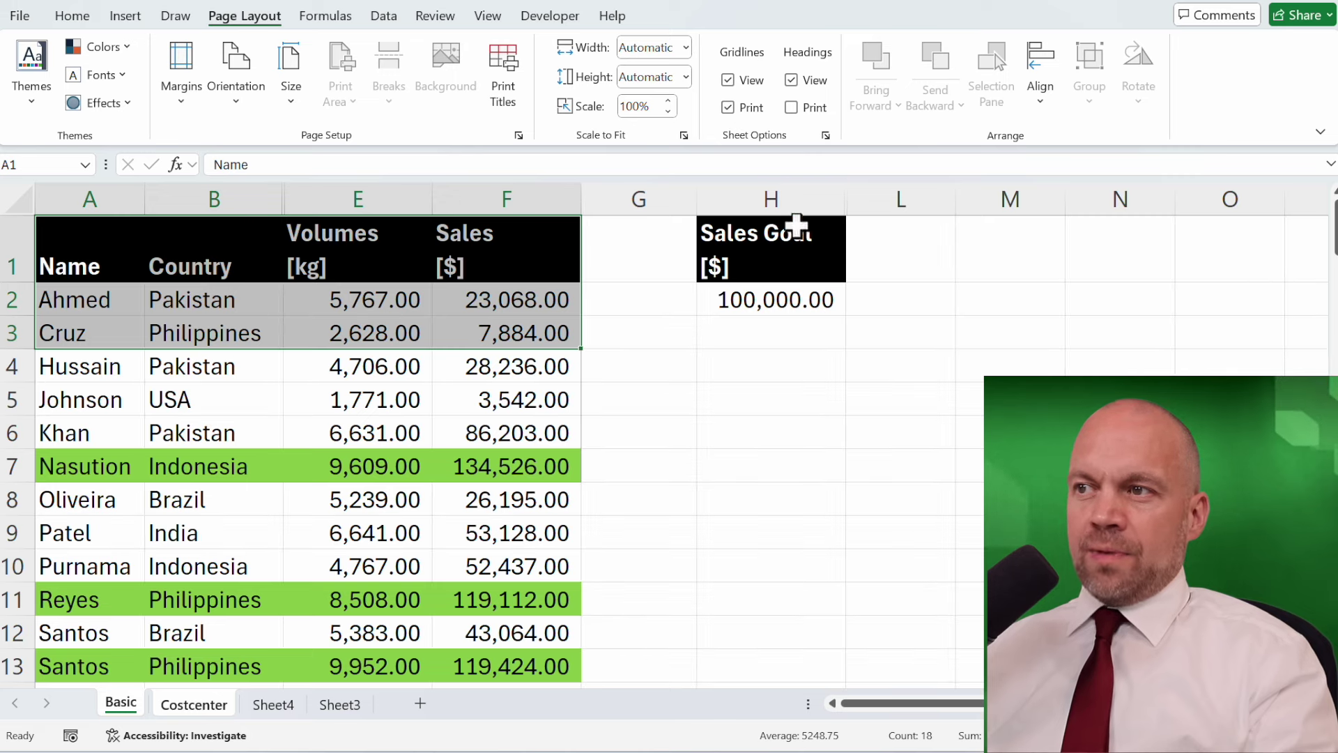
drag(558, 433, 710, 448)
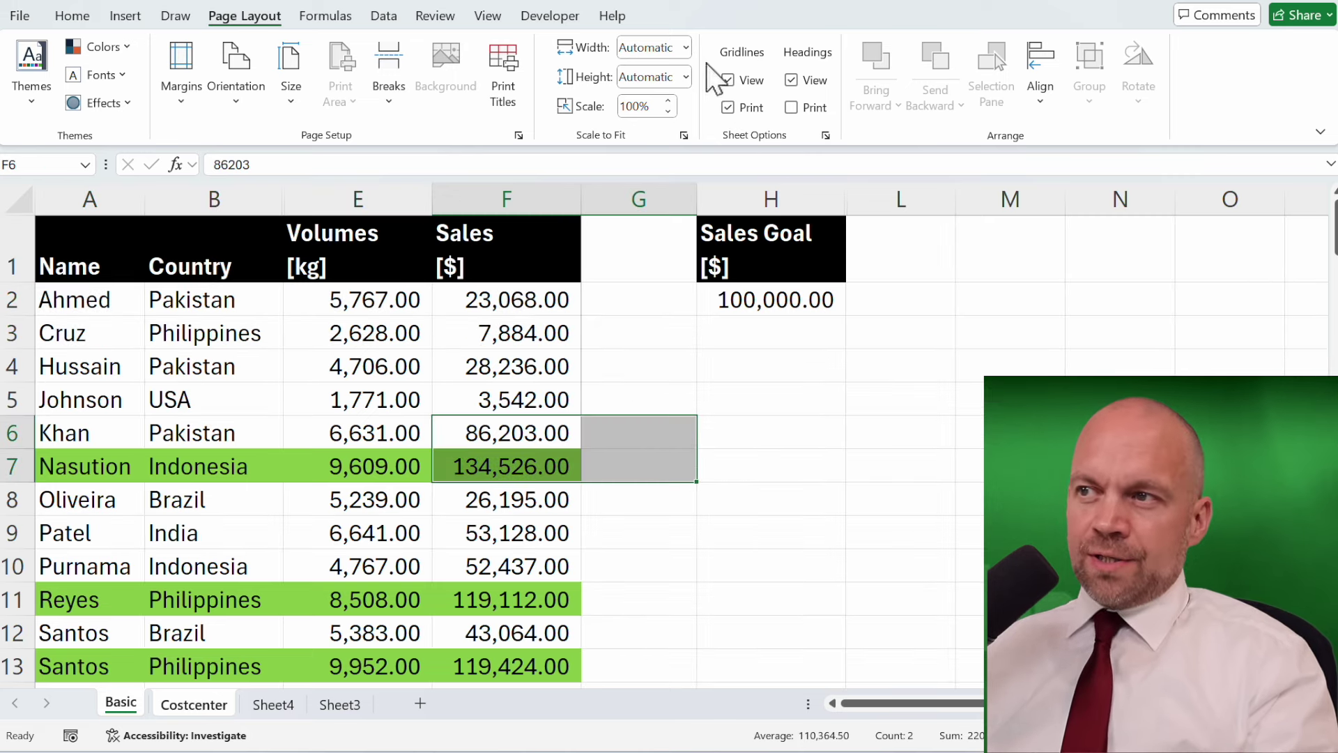
click(727, 107)
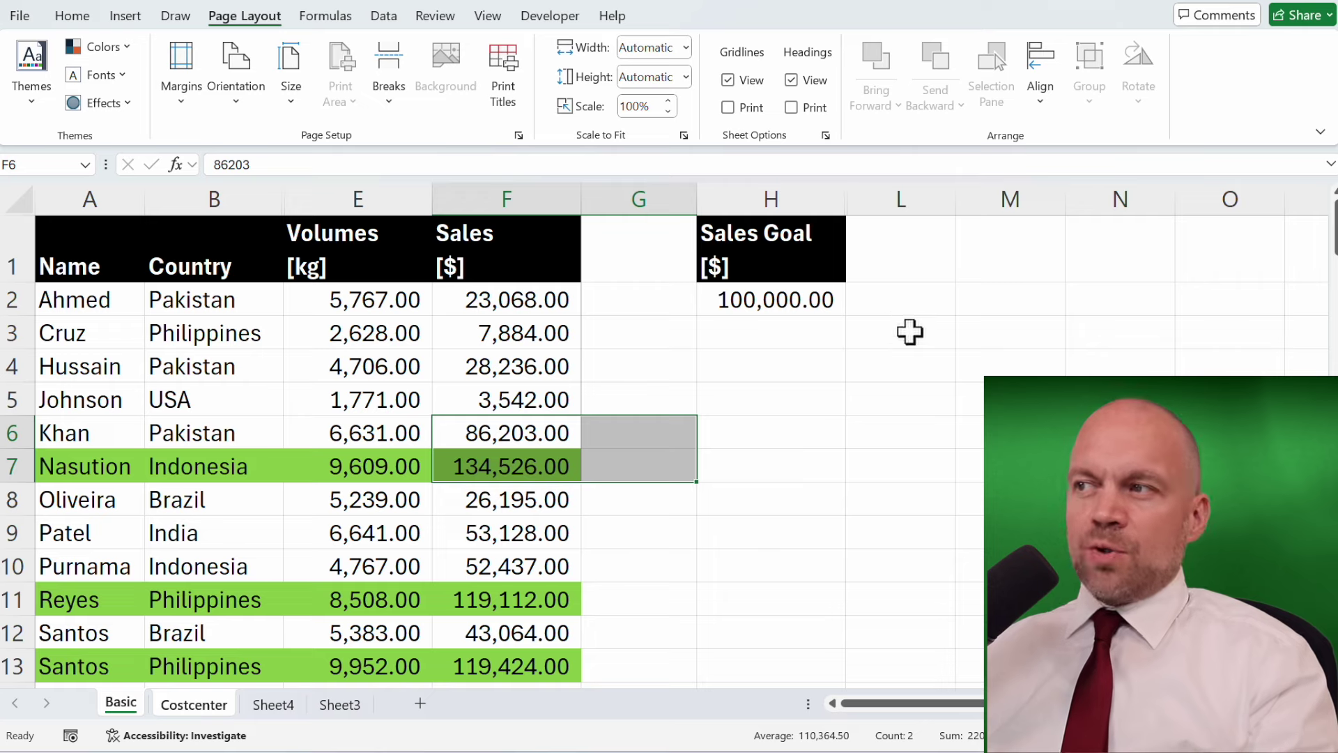
click(507, 367)
drag(97, 268, 487, 631)
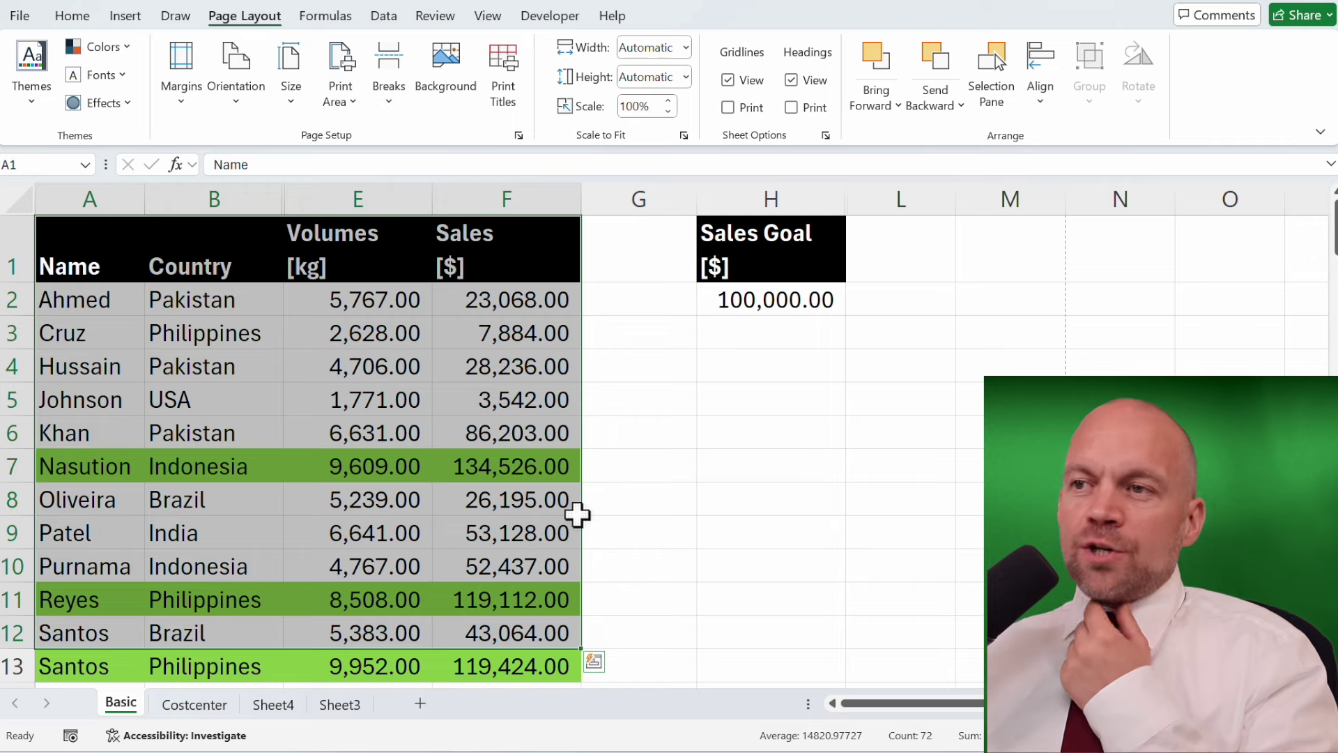
click(665, 492)
drag(125, 235, 488, 603)
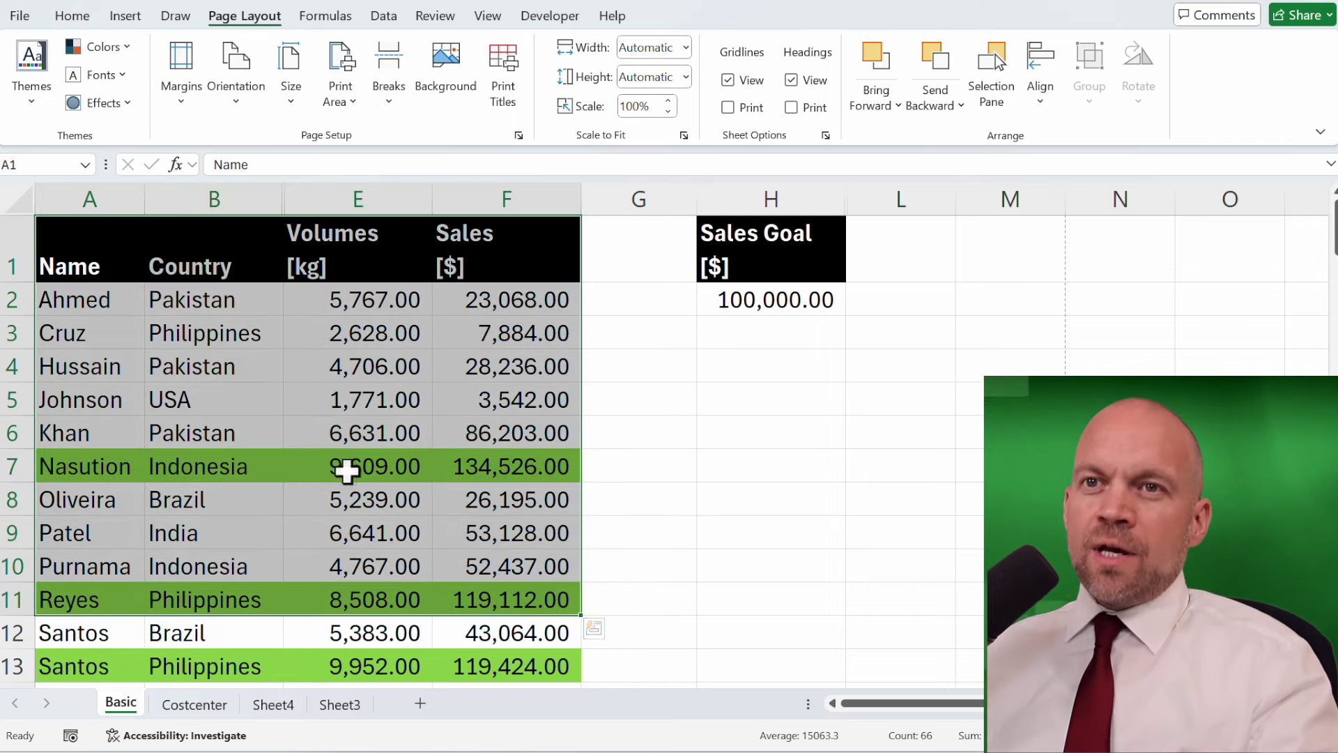
click(248, 387)
- Open the custom header editor from the print page setup and insert the date in the header's right section
click(17, 18)
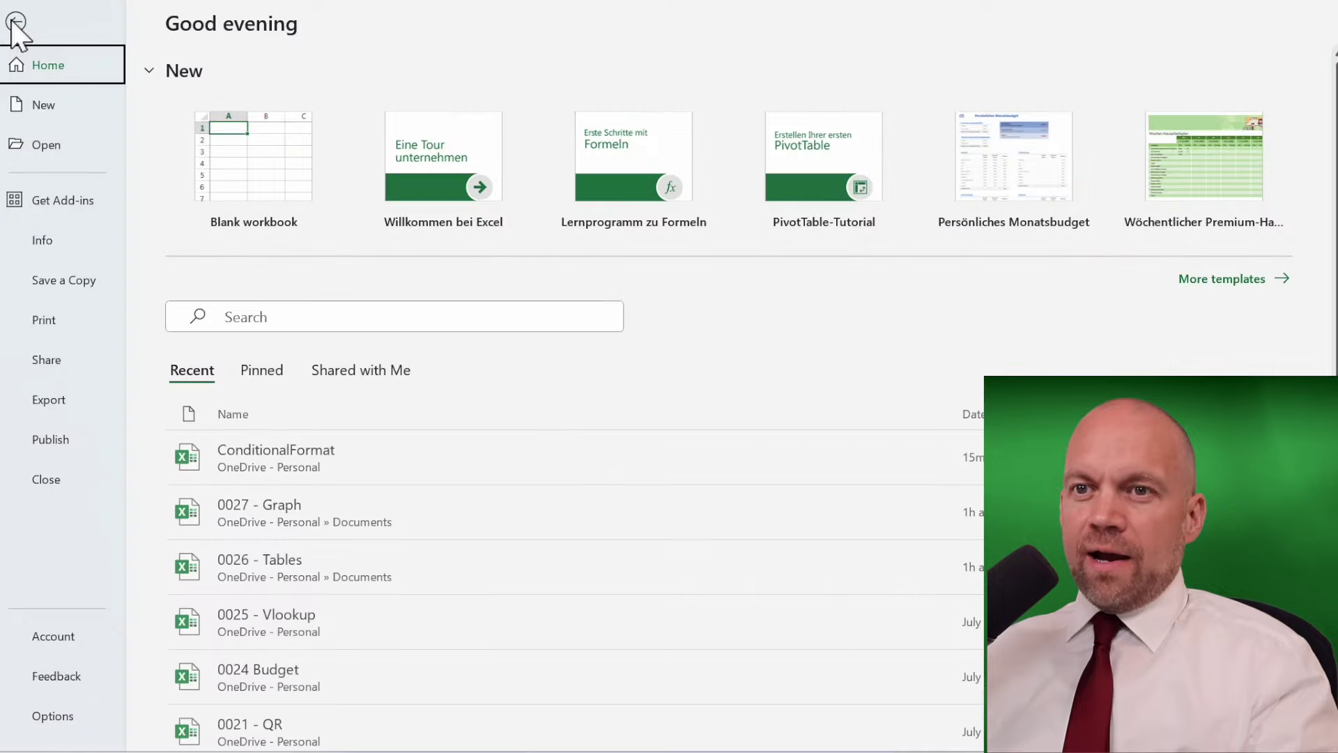
click(43, 320)
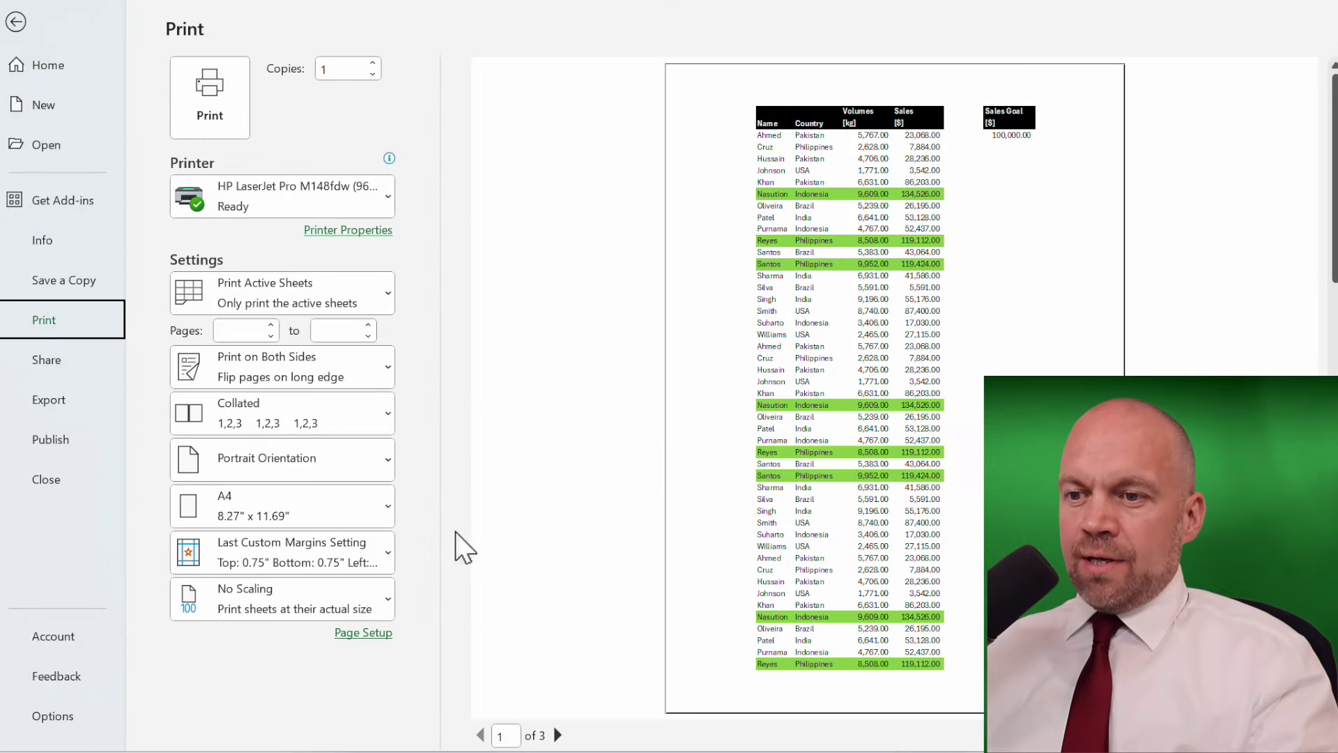
click(377, 635)
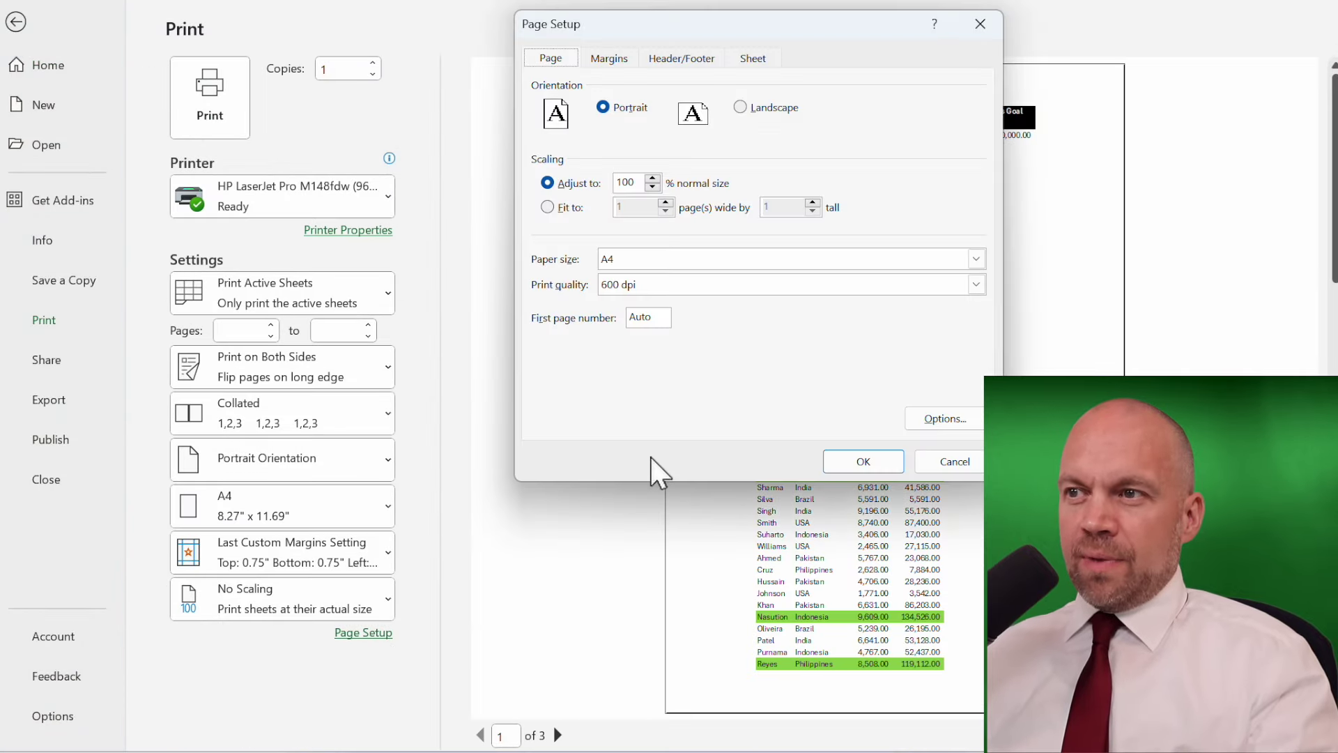
click(683, 63)
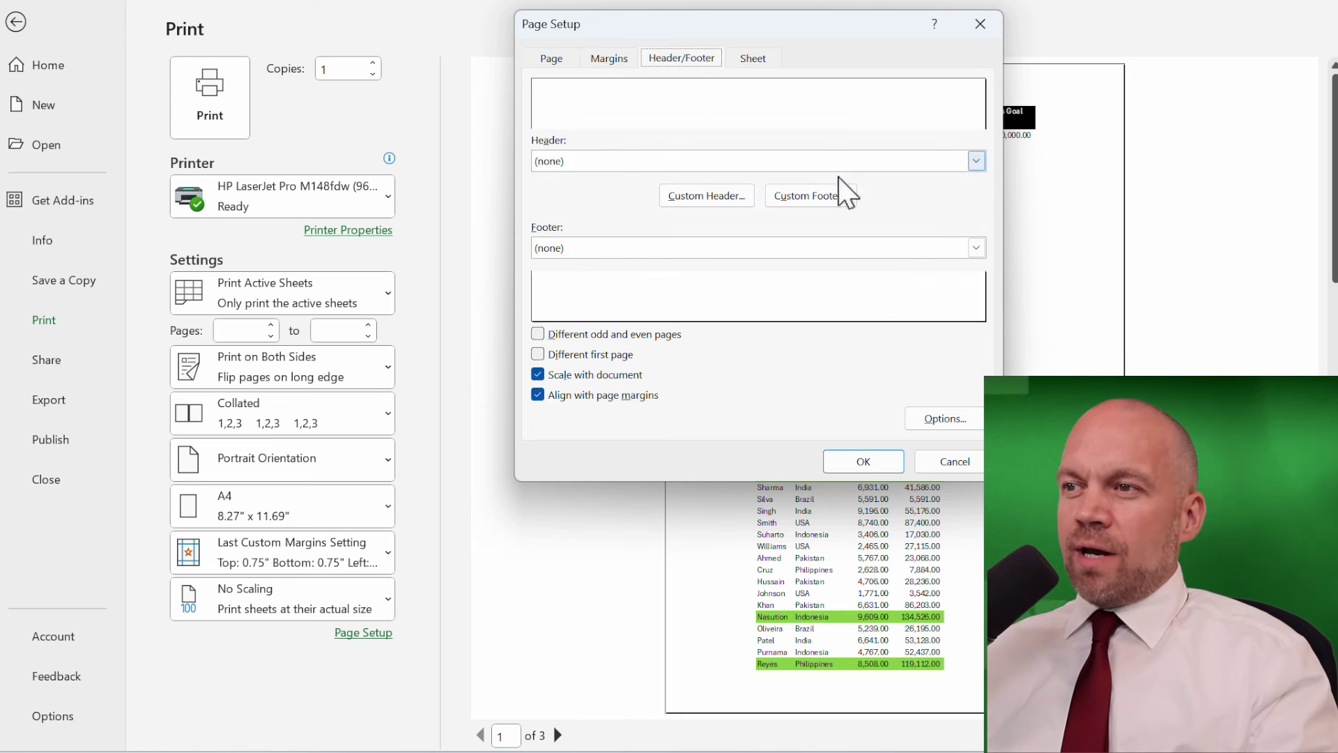
click(707, 196)
click(600, 254)
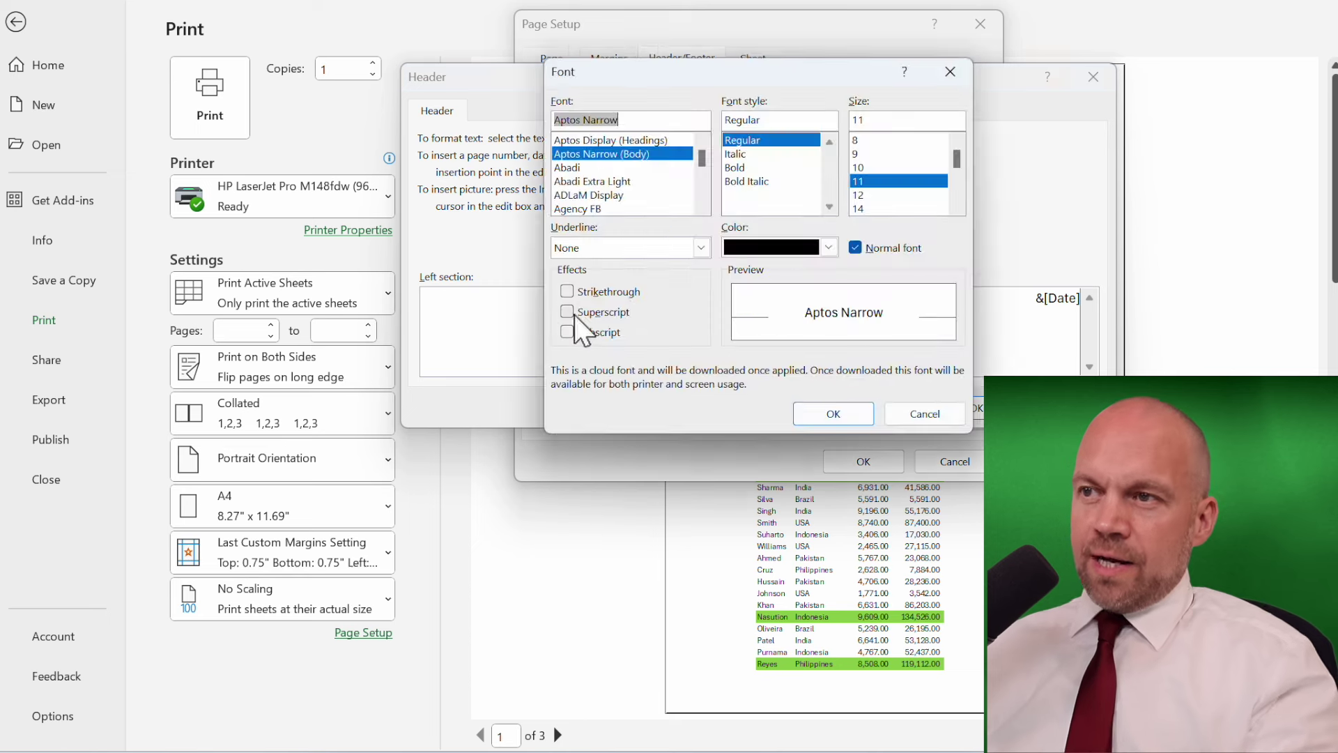
click(949, 71)
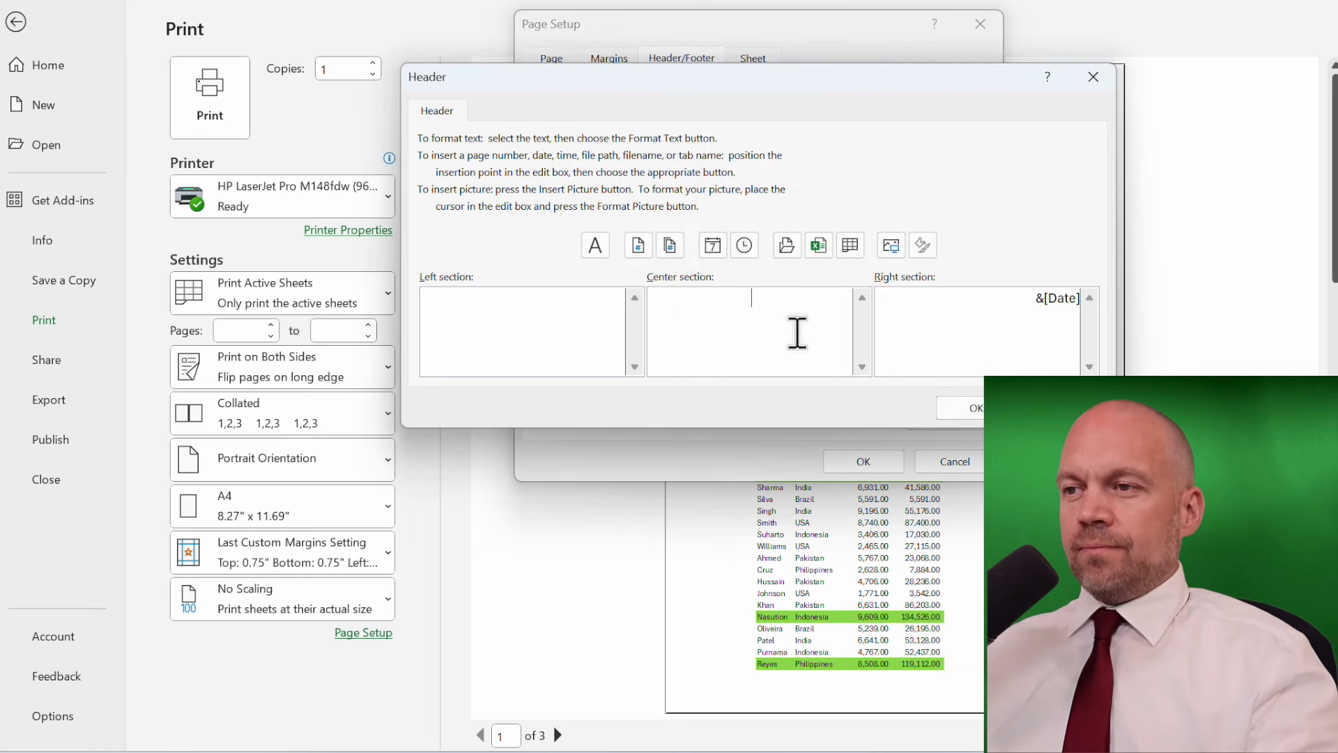
- Add the page numbering "&[Page] of &[Pages]" to the header's center section
click(637, 244)
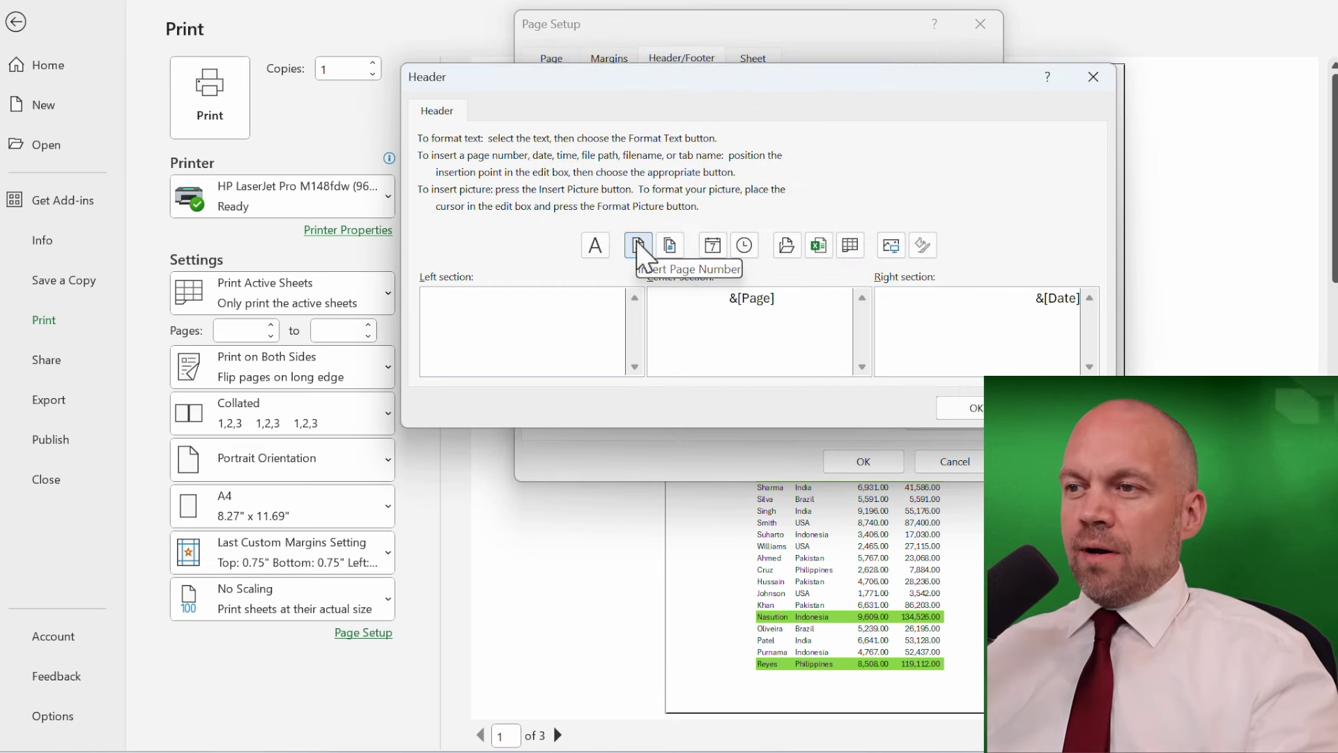
text(of)
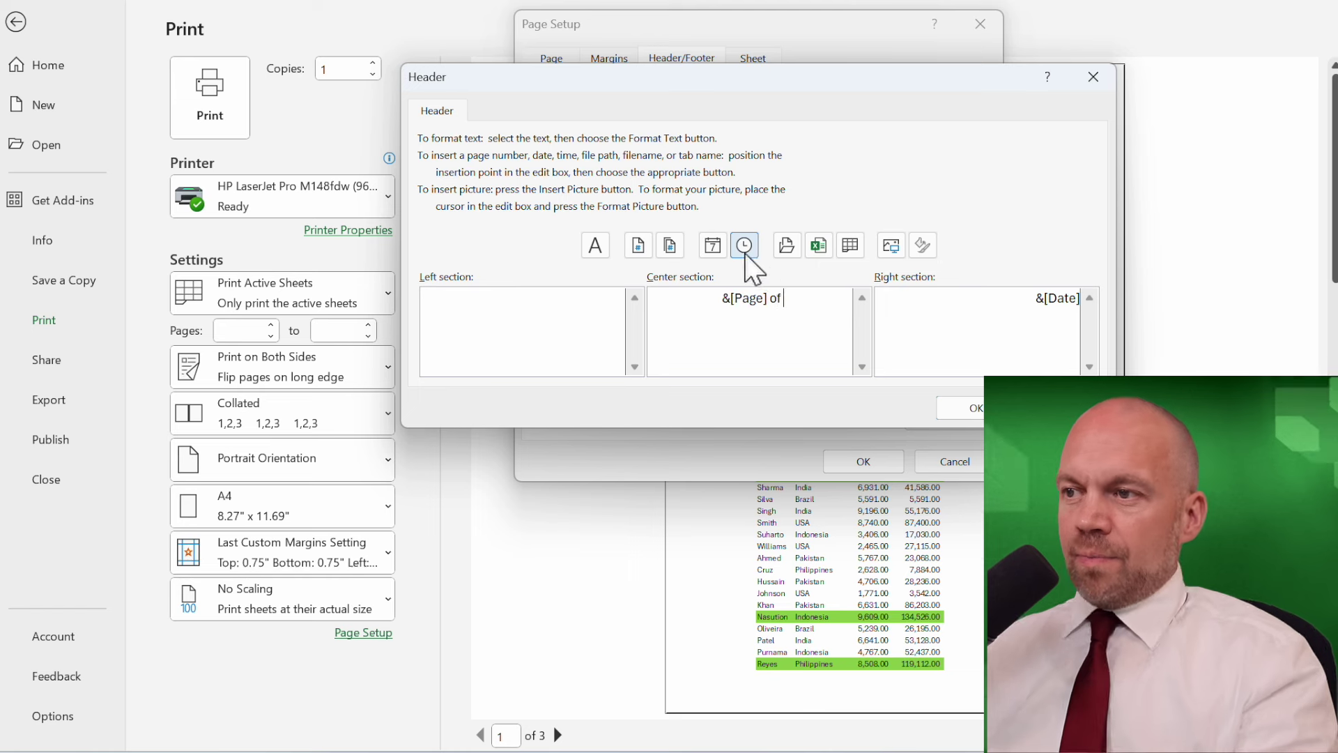
click(670, 244)
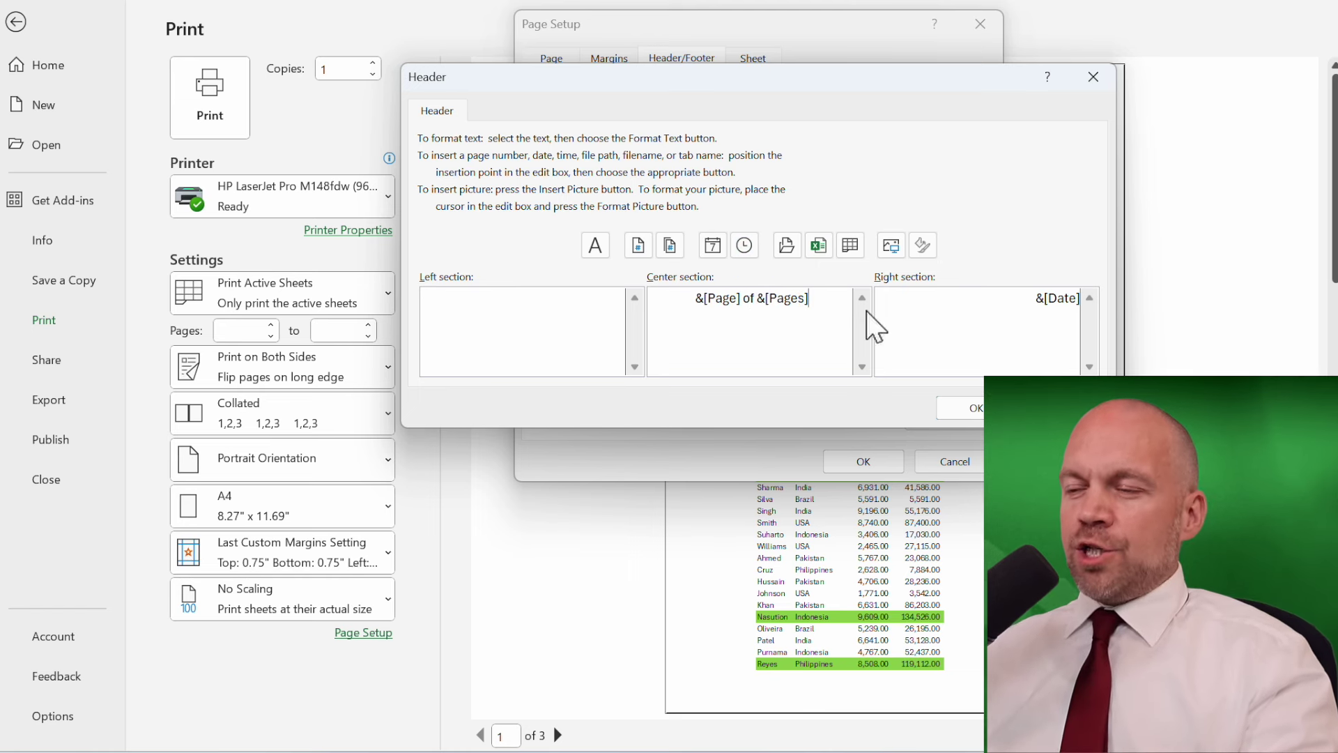